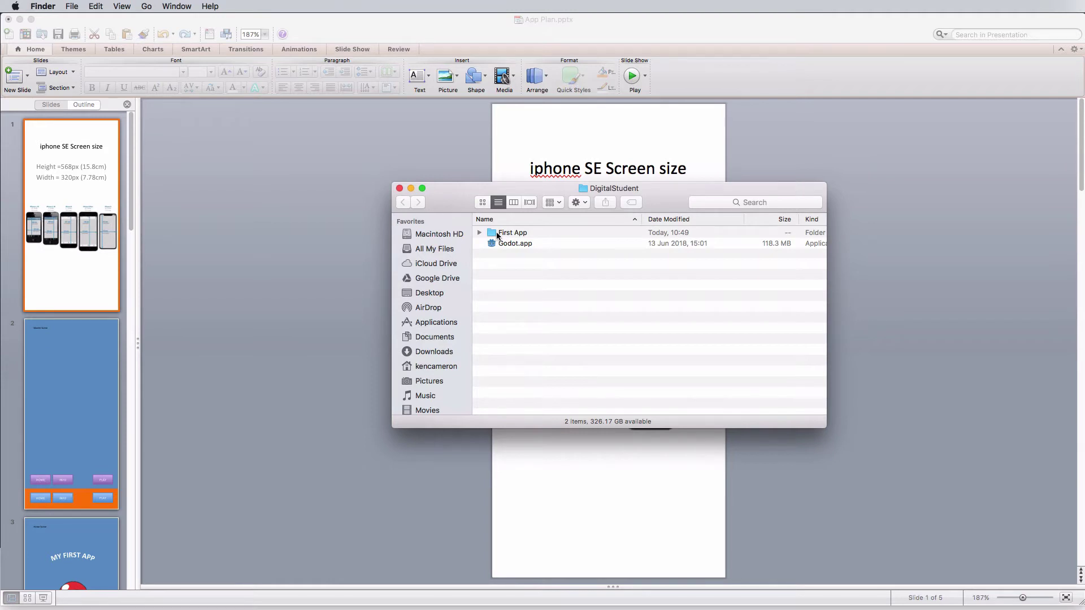
# - Open the First App folder and view the PowerPoint Custom Options.png reference image, closing the image once examined
pyautogui.doubleClick(494, 235)
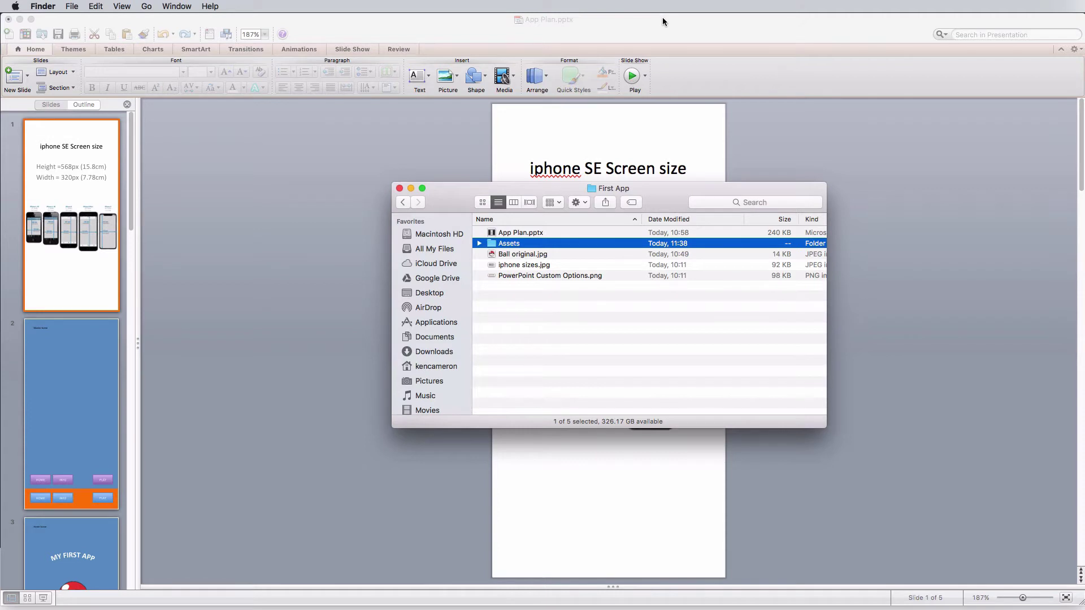
pyautogui.click(663, 19)
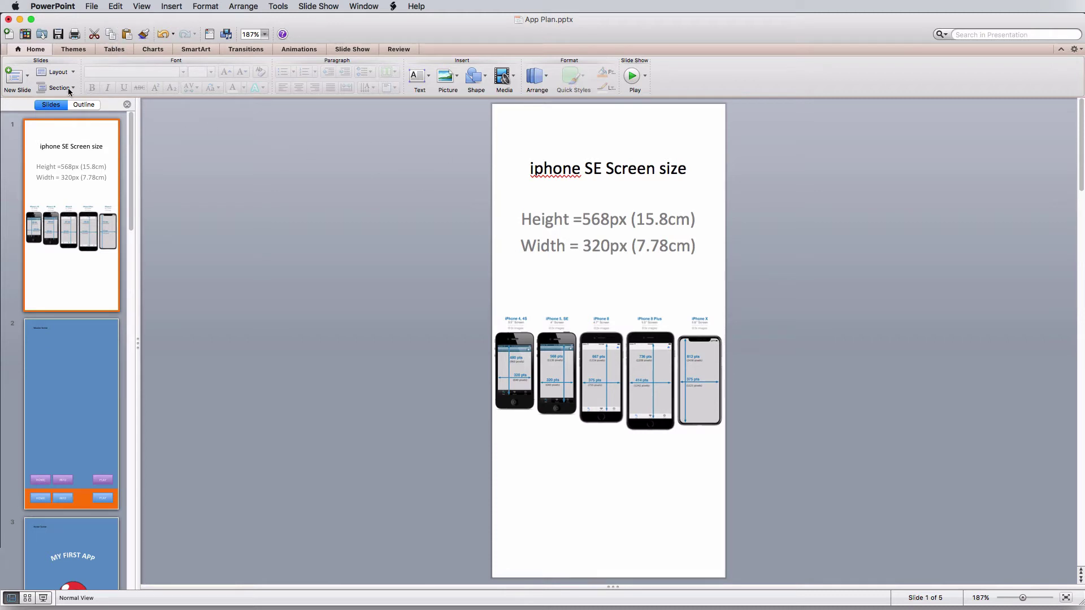
pyautogui.click(77, 51)
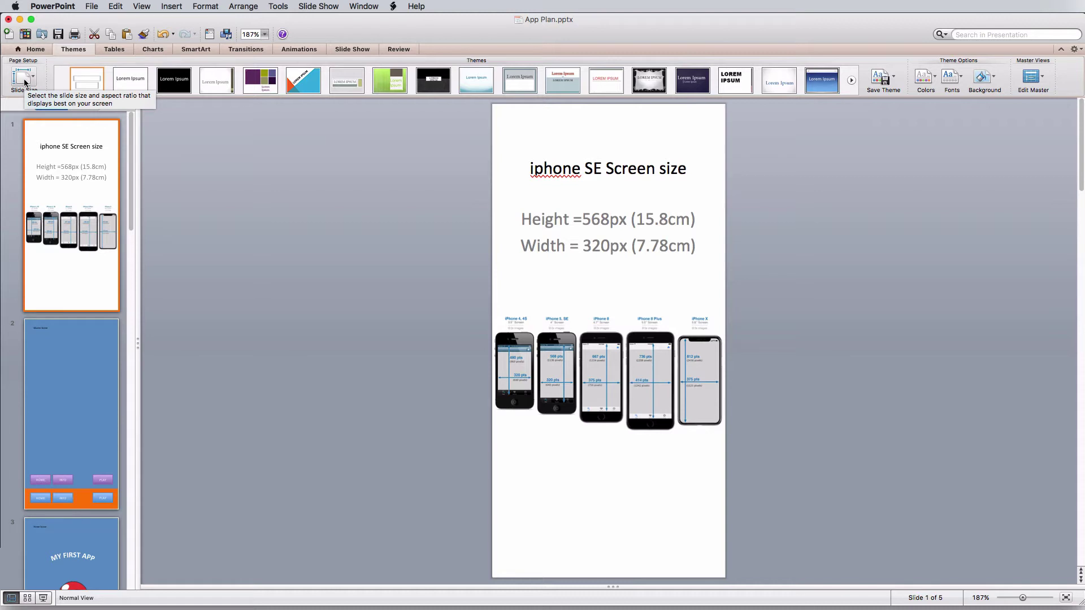
pyautogui.press('super+Tab')
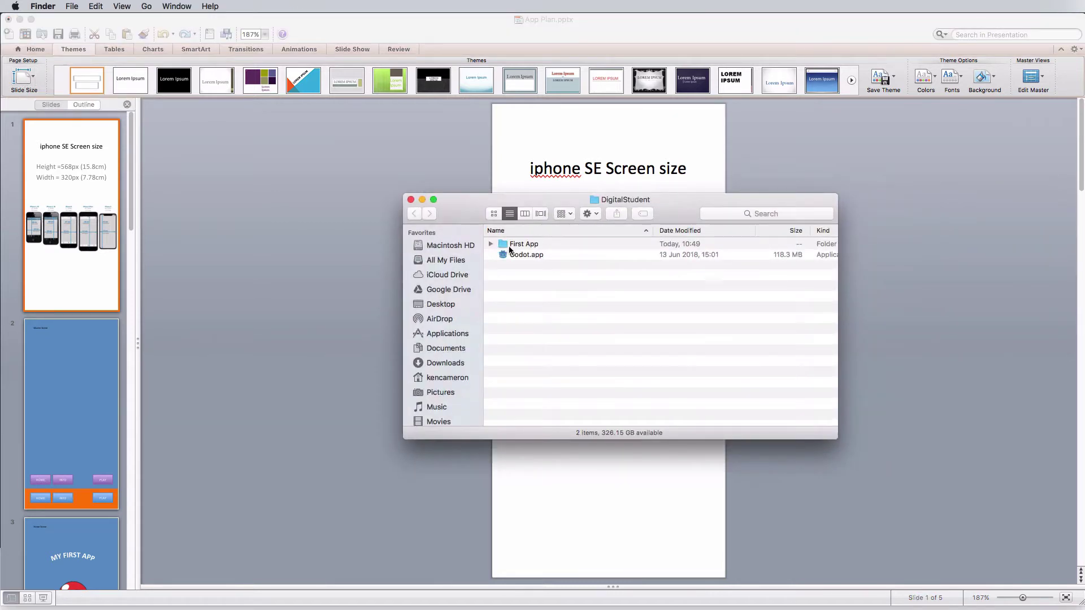
pyautogui.doubleClick(507, 245)
pyautogui.doubleClick(514, 287)
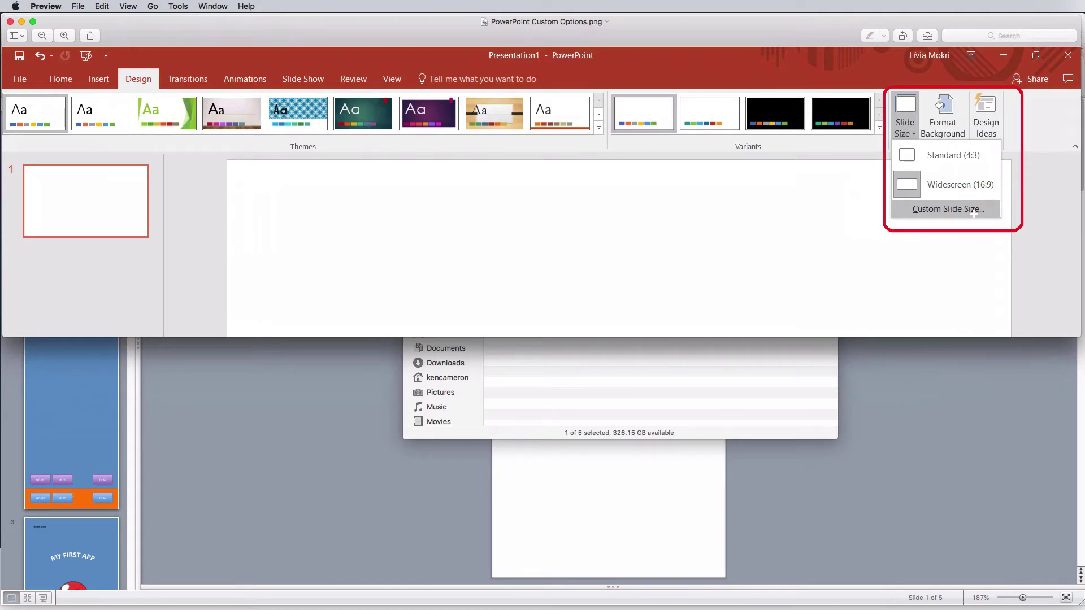
pyautogui.click(11, 21)
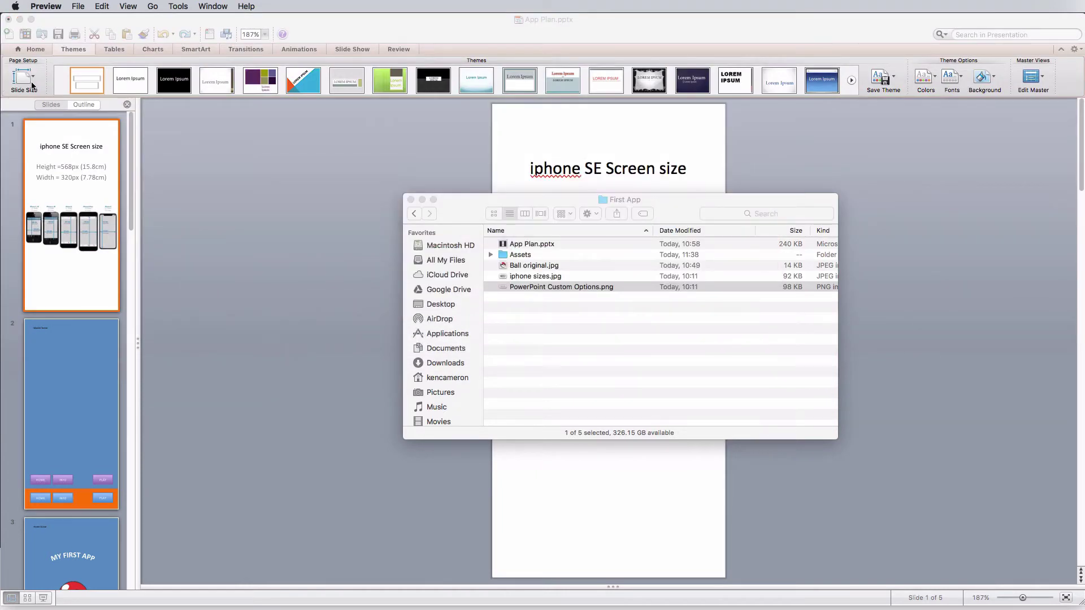
# - Open the page setup of the App Plan presentation and check the custom slide width and height
pyautogui.click(32, 86)
pyautogui.click(32, 86)
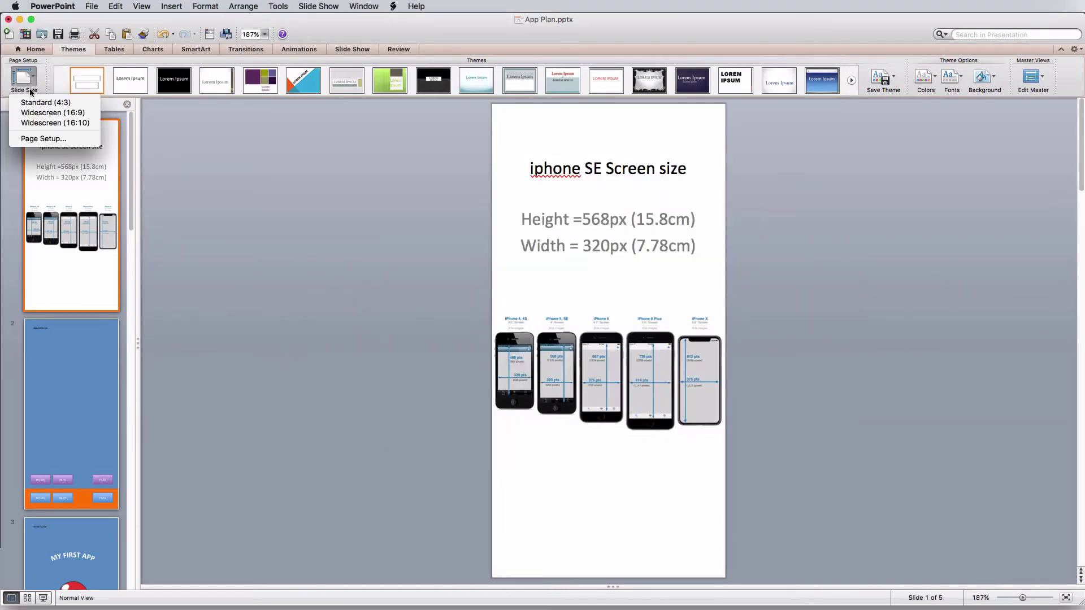
pyautogui.click(51, 144)
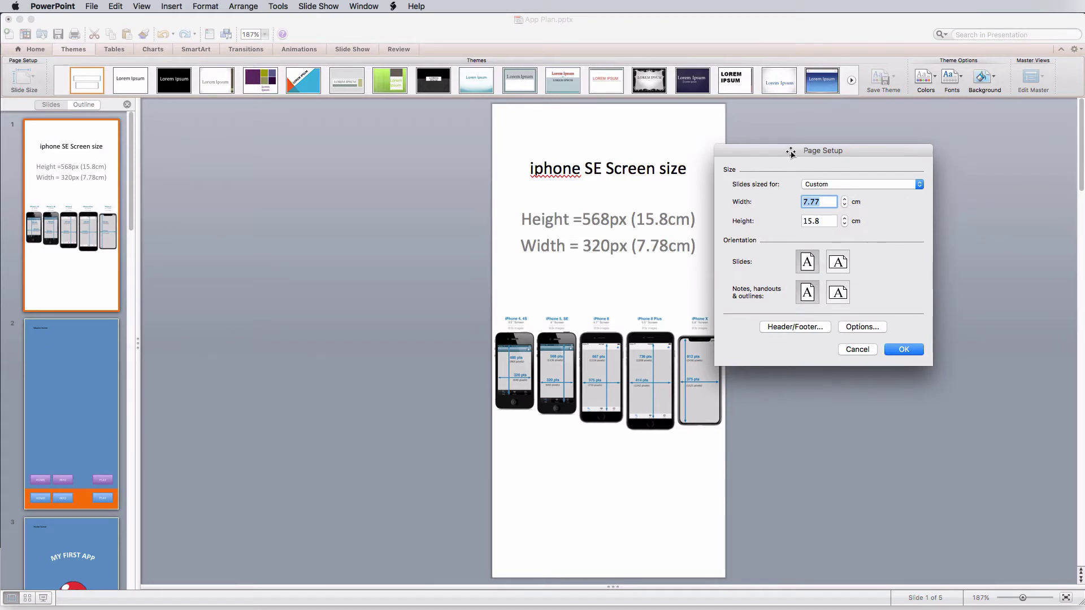
pyautogui.moveTo(790, 151); pyautogui.dragTo(812, 143)
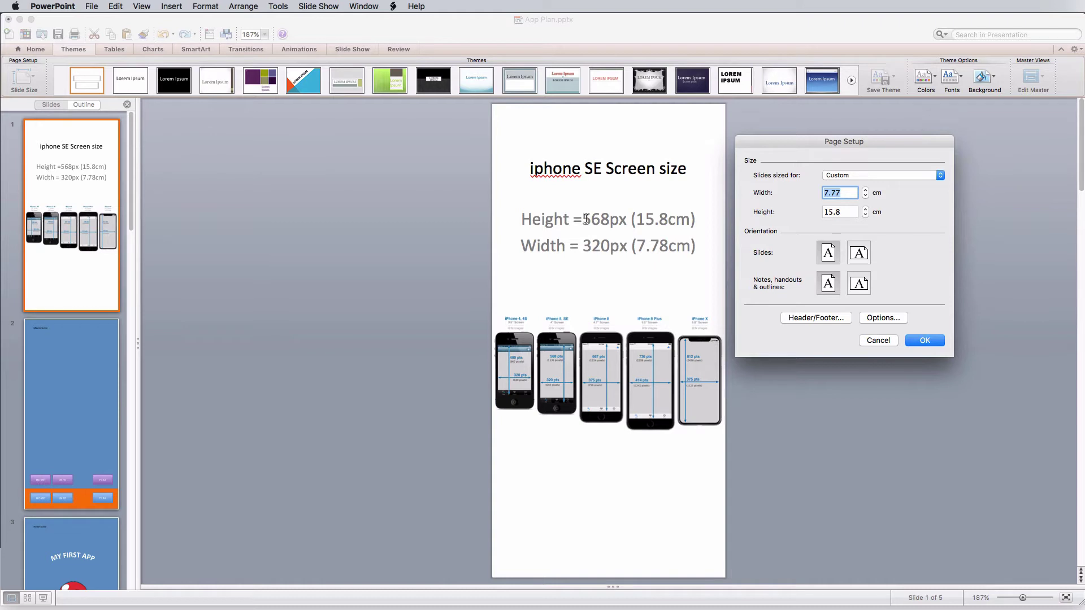
pyautogui.click(835, 211)
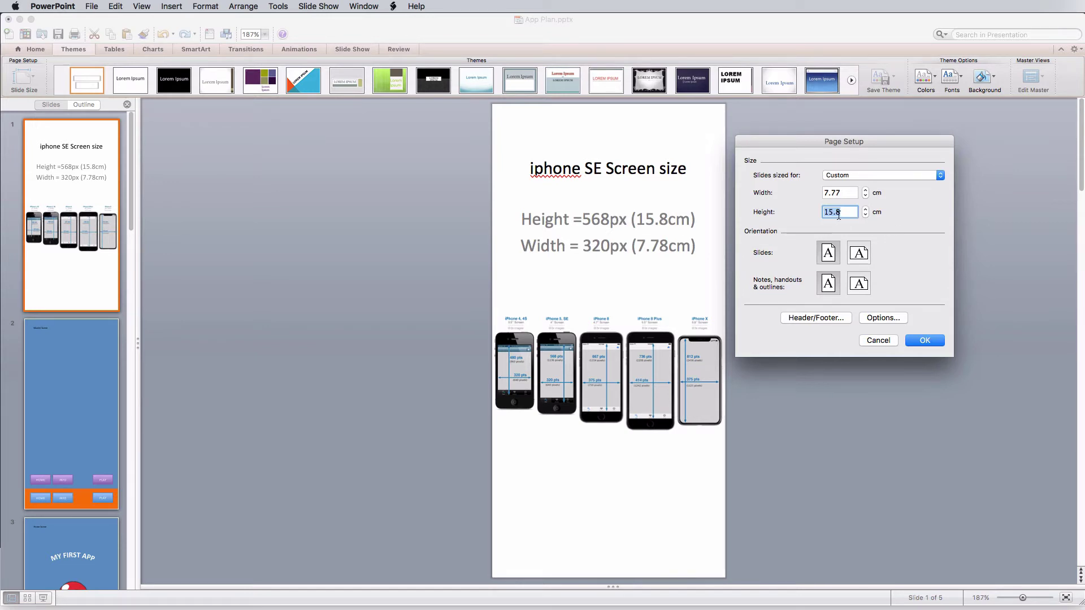
pyautogui.click(835, 194)
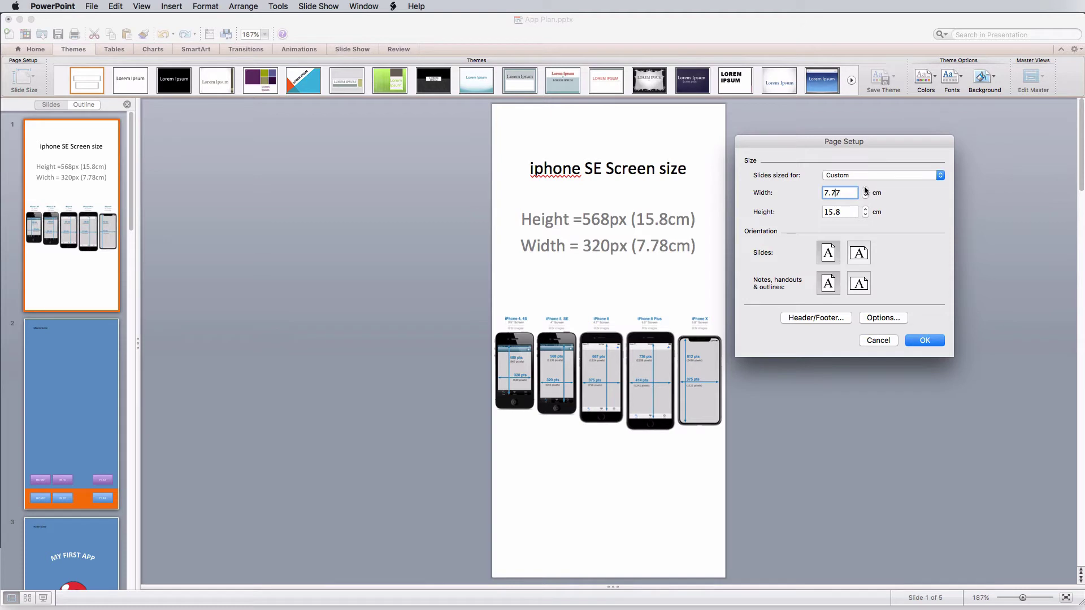
pyautogui.click(839, 212)
pyautogui.press('Tab')
pyautogui.click(847, 210)
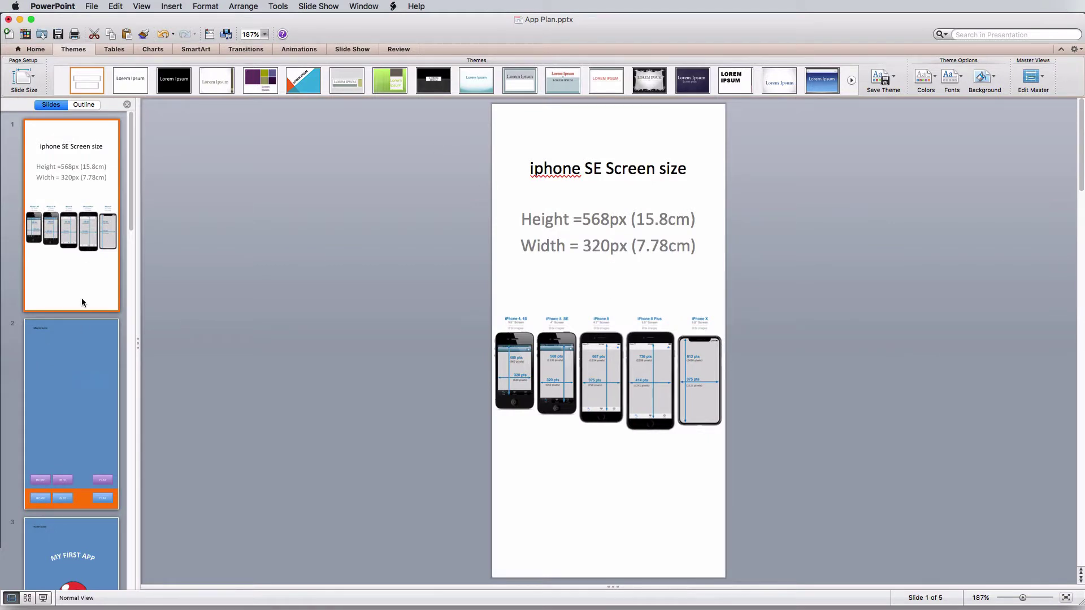
# - Review the Master, Home, Info and Play Scene slides, ending back on the Master Scene slide
pyautogui.click(37, 49)
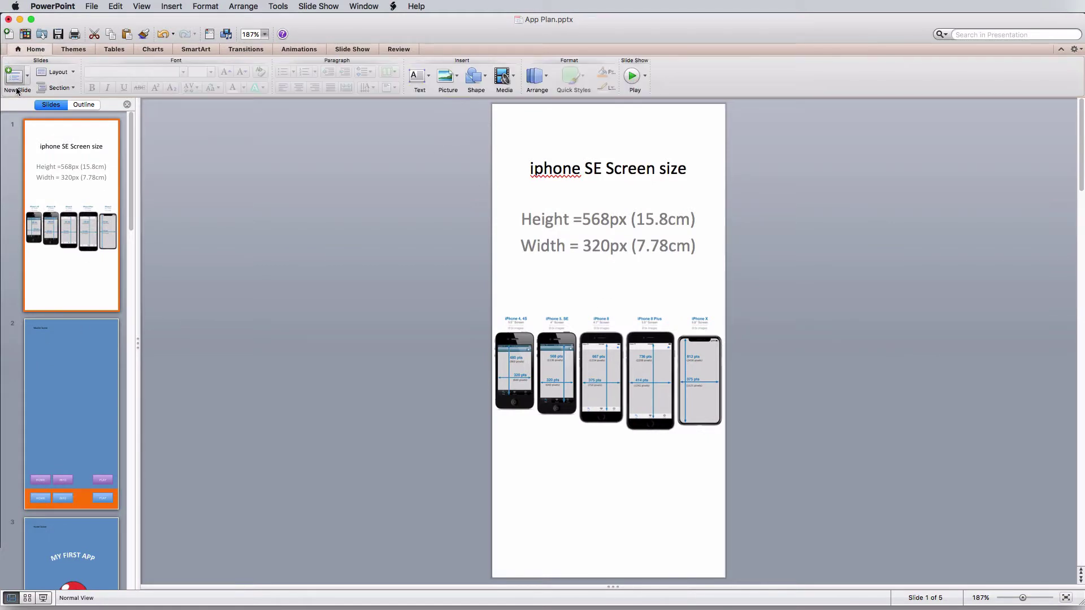
pyautogui.click(55, 393)
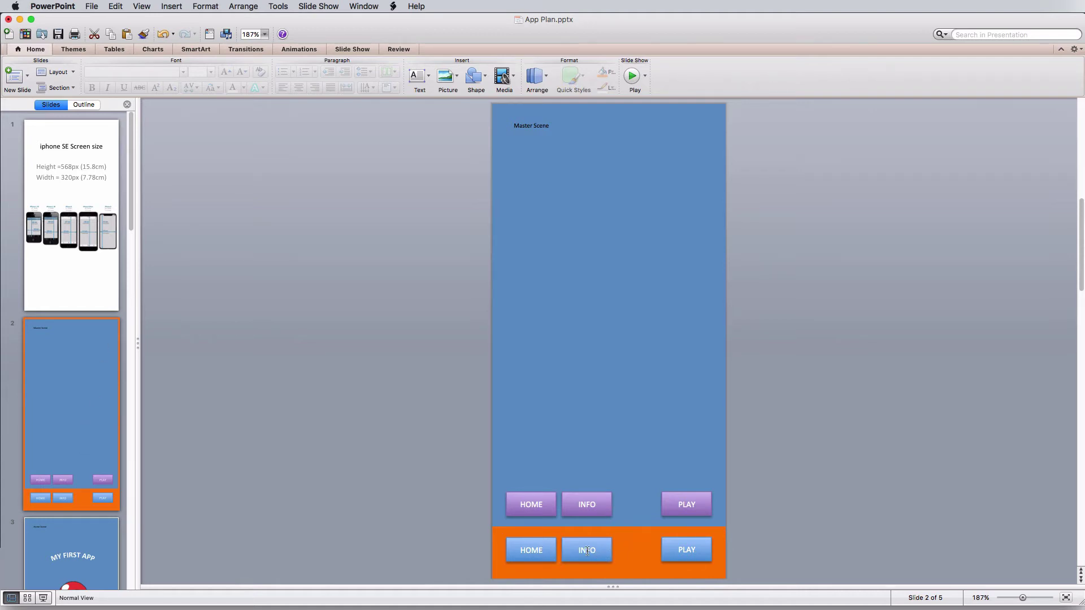
pyautogui.press('Down')
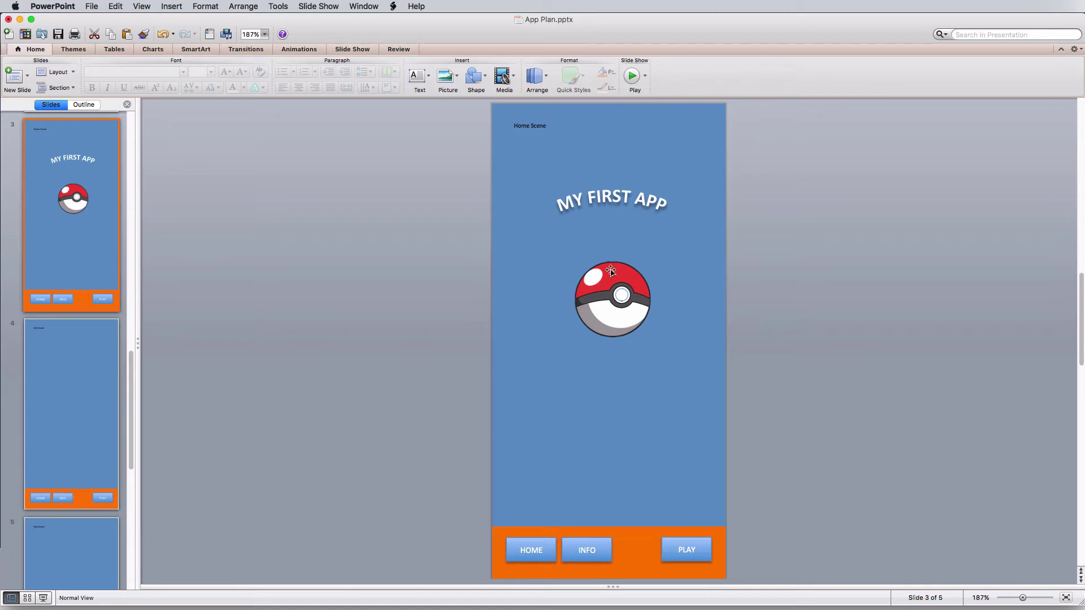
pyautogui.scroll(3, 67, 238)
pyautogui.click(69, 204)
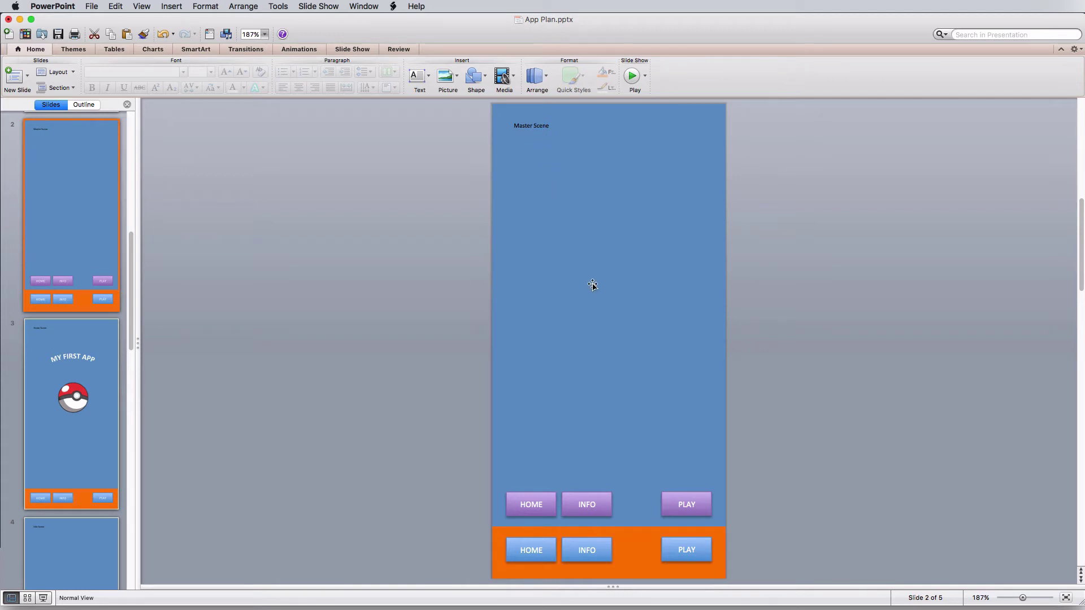
pyautogui.click(102, 443)
pyautogui.press('Down')
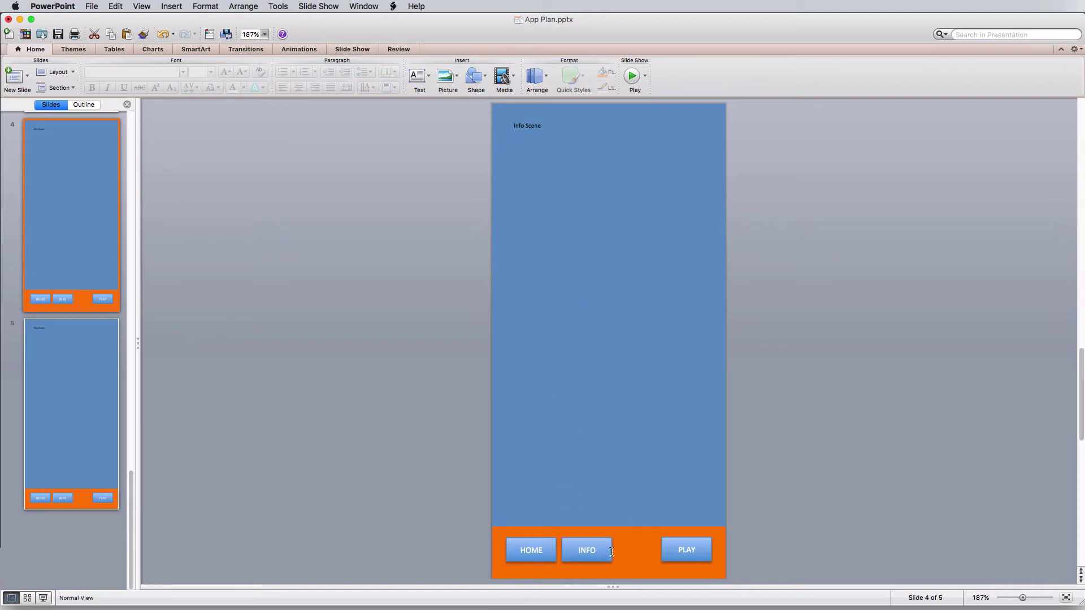
pyautogui.click(80, 423)
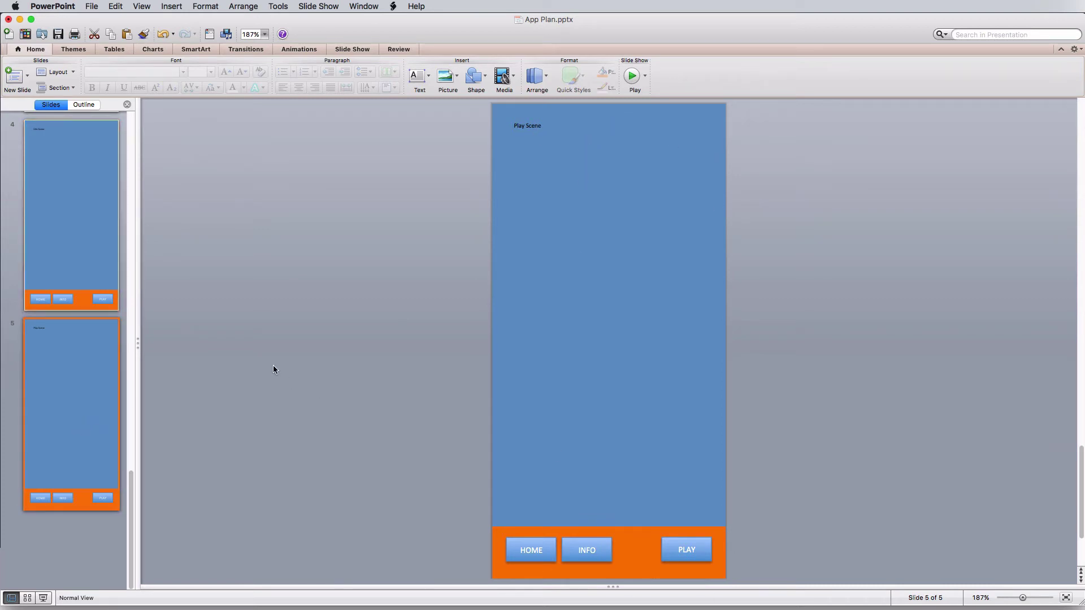
pyautogui.press('Up')
pyautogui.press('Up')
pyautogui.press('Up')
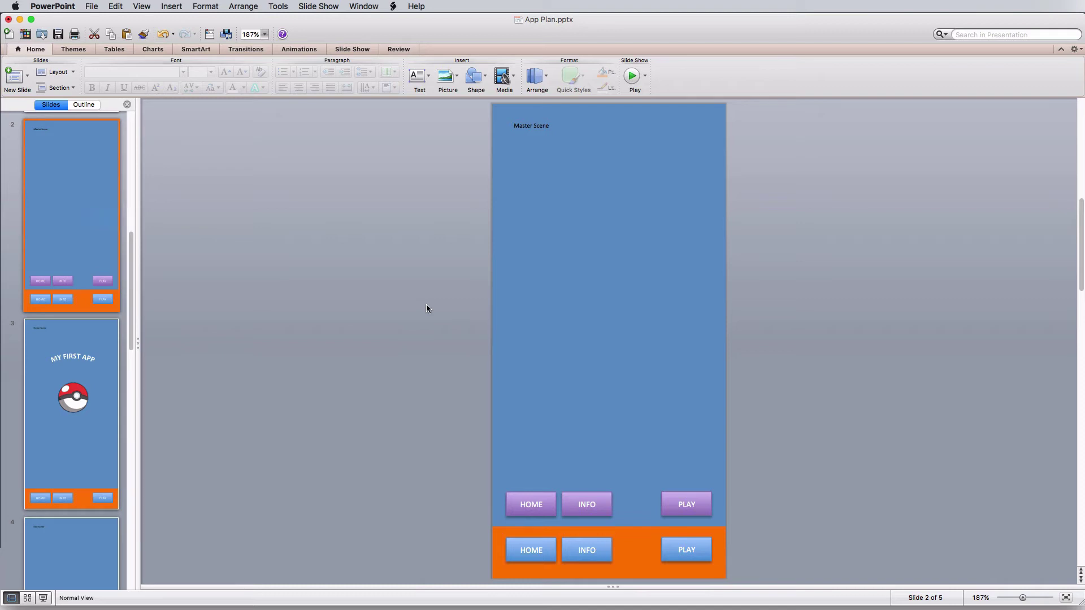
# - Add a new slide after the Master Scene slide and delete its title and content placeholders
pyautogui.click(14, 76)
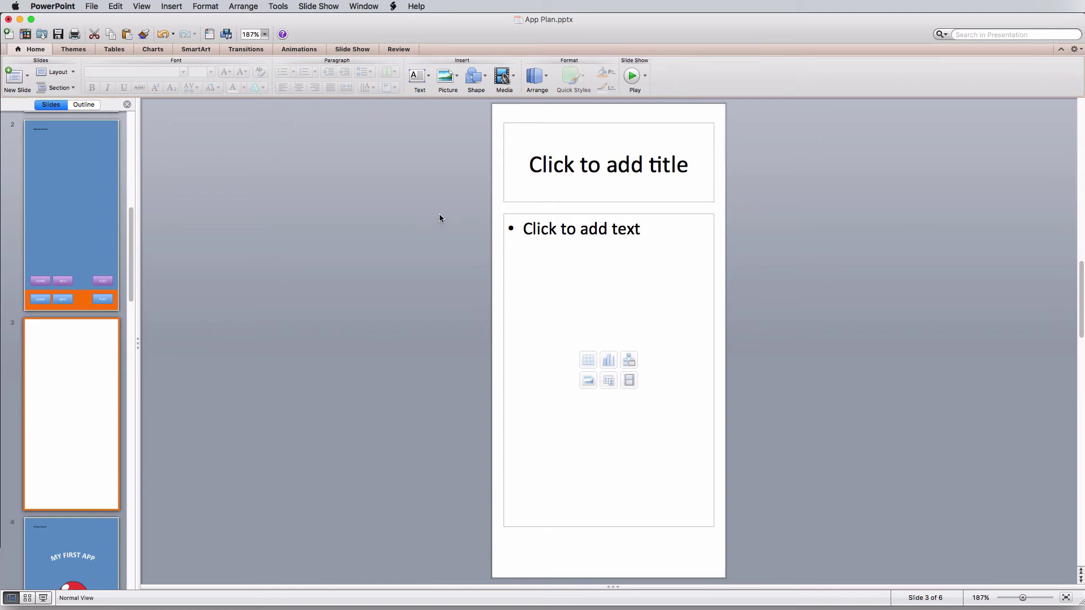
pyautogui.click(503, 164)
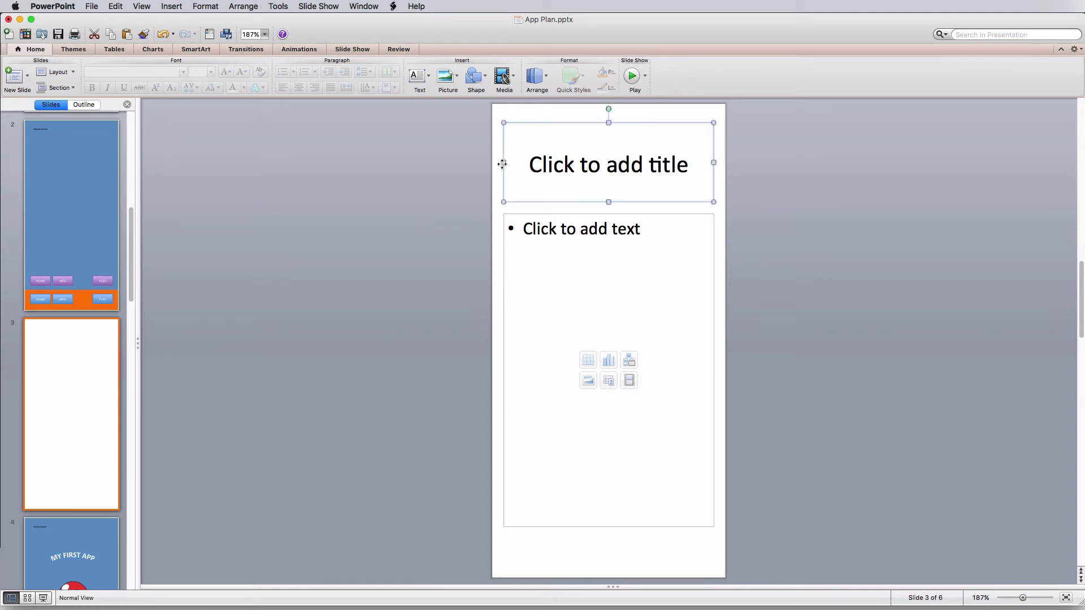
pyautogui.press('Delete')
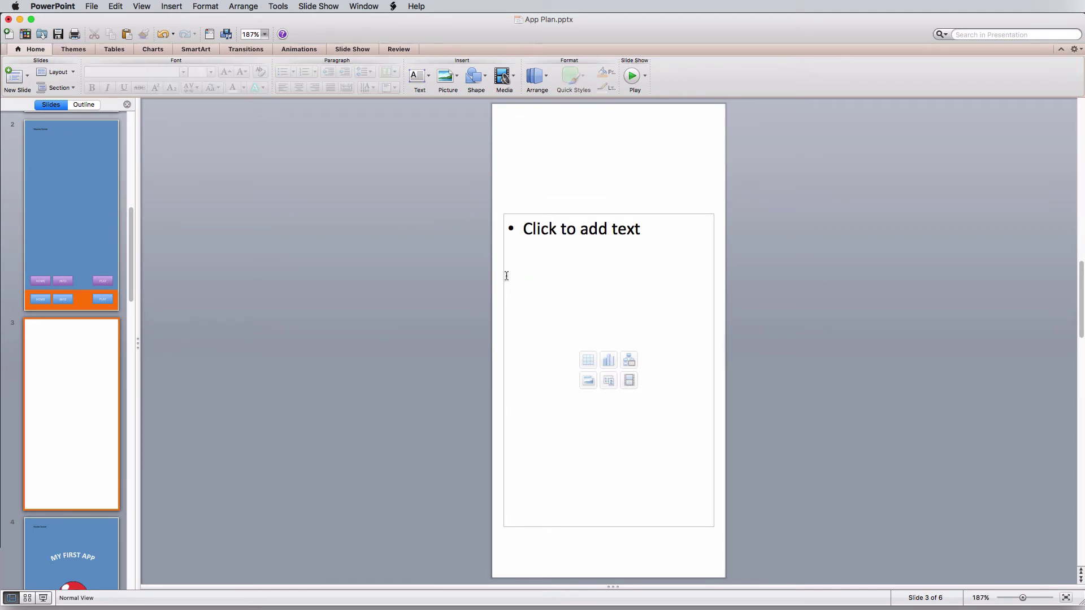
pyautogui.click(504, 277)
pyautogui.press('Delete')
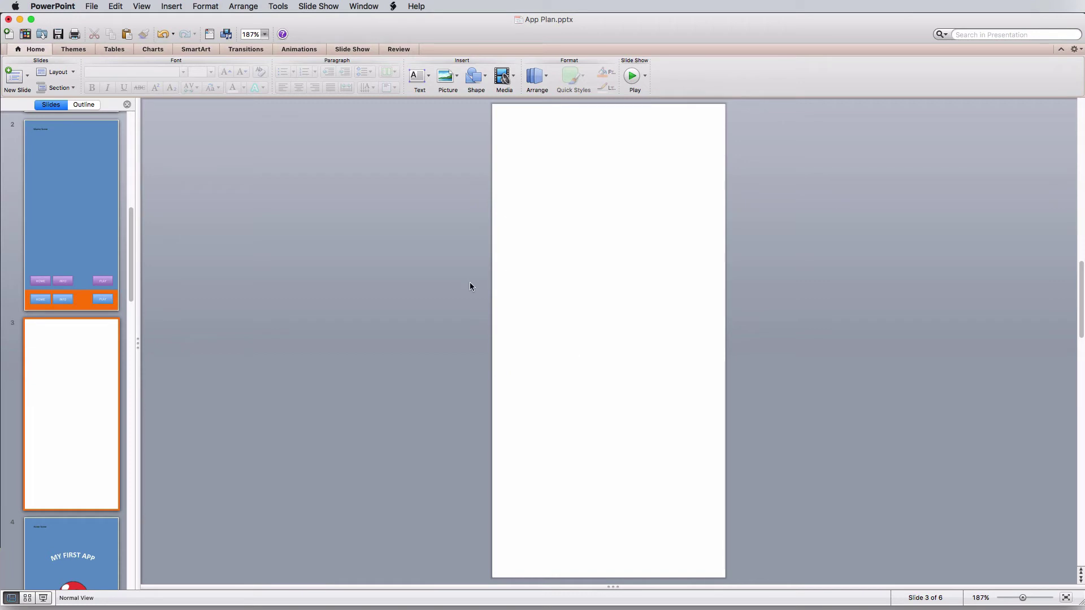
# - Draw a rectangle covering the whole blank slide, about 15.8 cm high and 7.8 cm wide
pyautogui.click(478, 77)
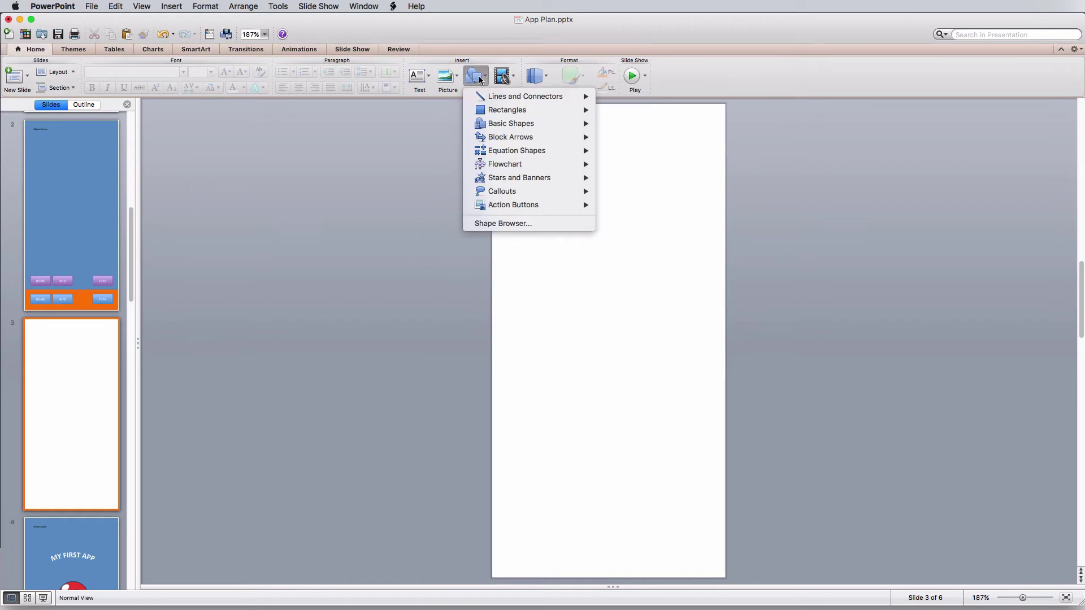
pyautogui.moveTo(511, 111)
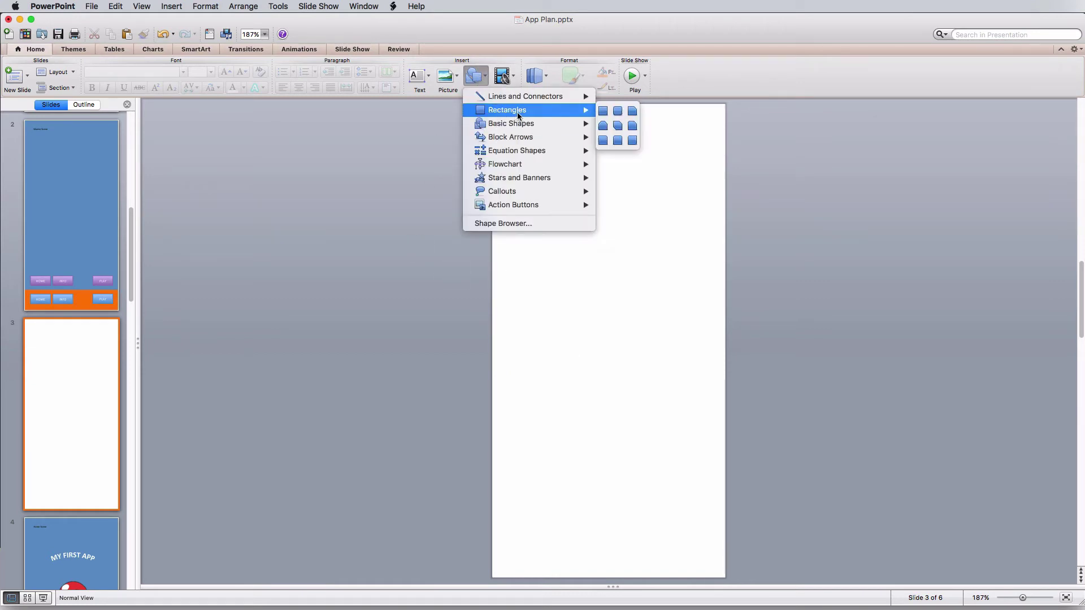
pyautogui.click(604, 111)
pyautogui.moveTo(490, 102); pyautogui.dragTo(725, 577)
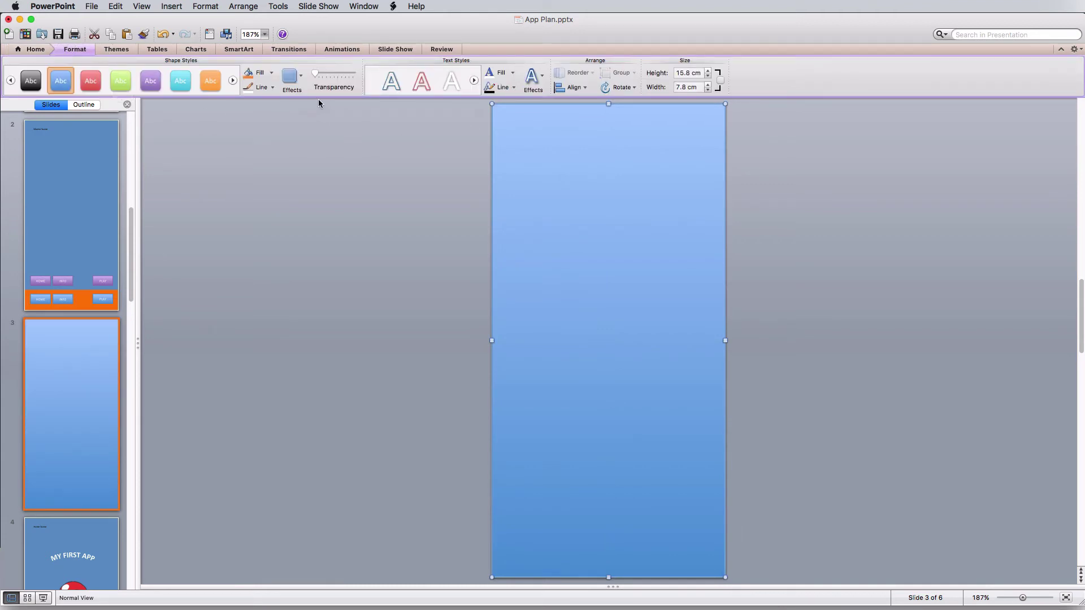
# - Remove the outline from the full-slide rectangle
pyautogui.click(272, 87)
pyautogui.click(275, 108)
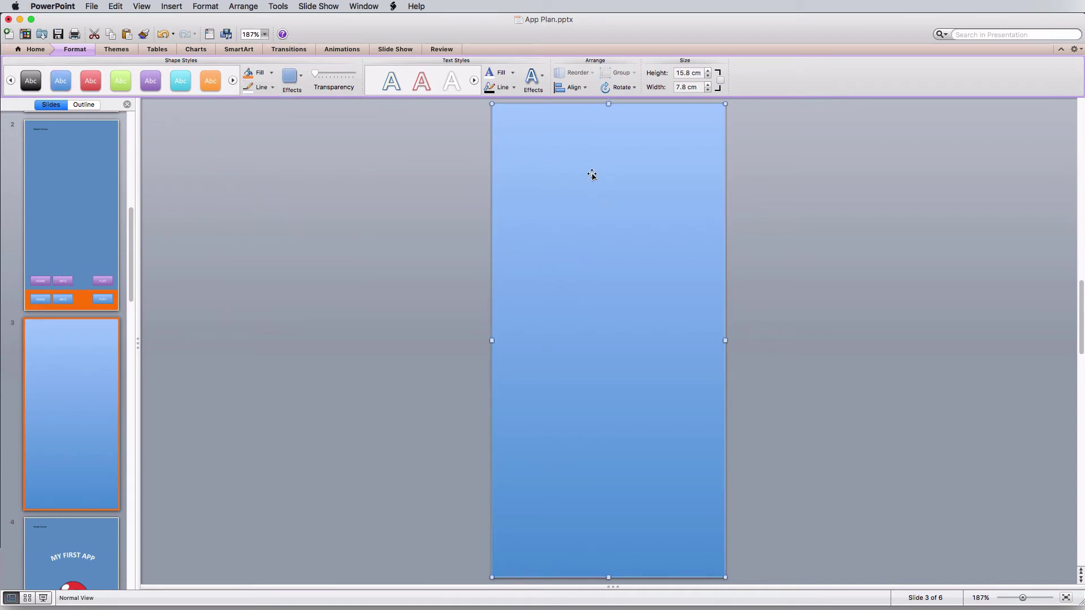
pyautogui.click(747, 206)
pyautogui.click(695, 218)
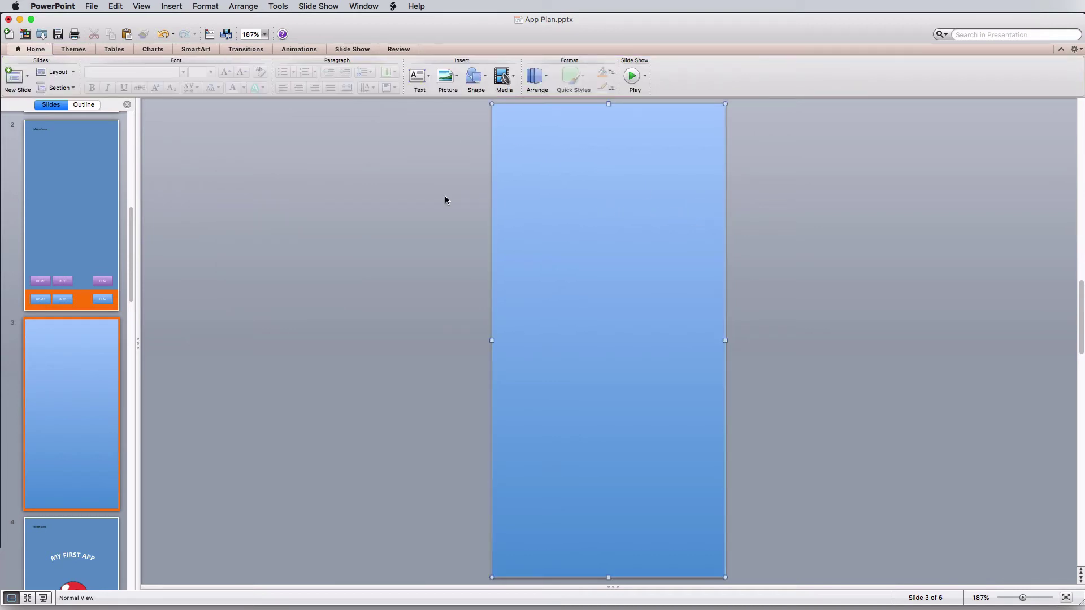
# - Remove the shadow effect from the full-slide rectangle by applying No Shadow
pyautogui.click(82, 51)
pyautogui.click(81, 49)
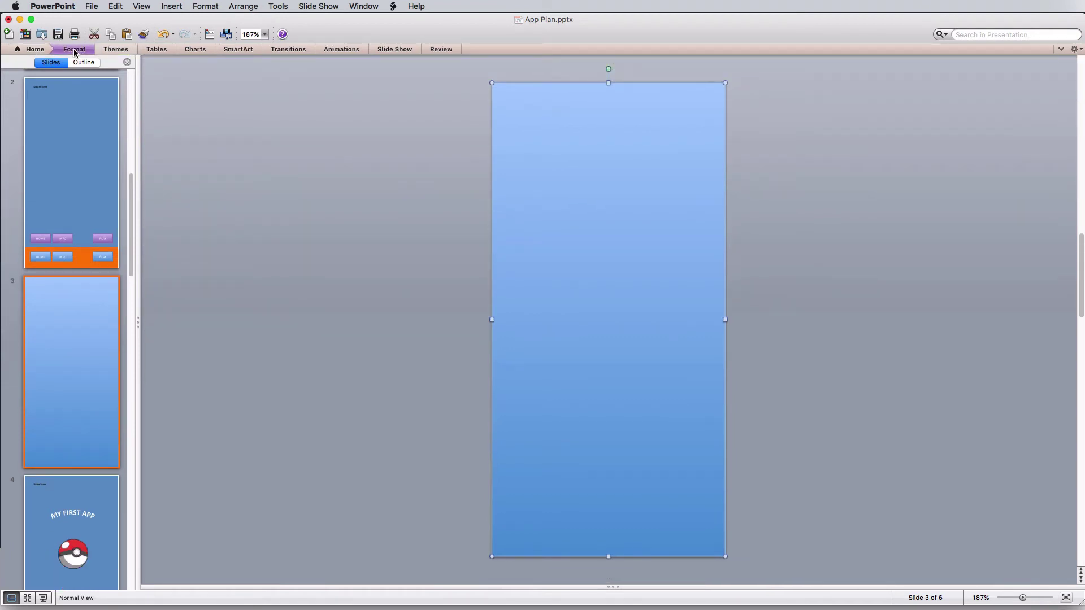
pyautogui.click(73, 48)
pyautogui.click(533, 76)
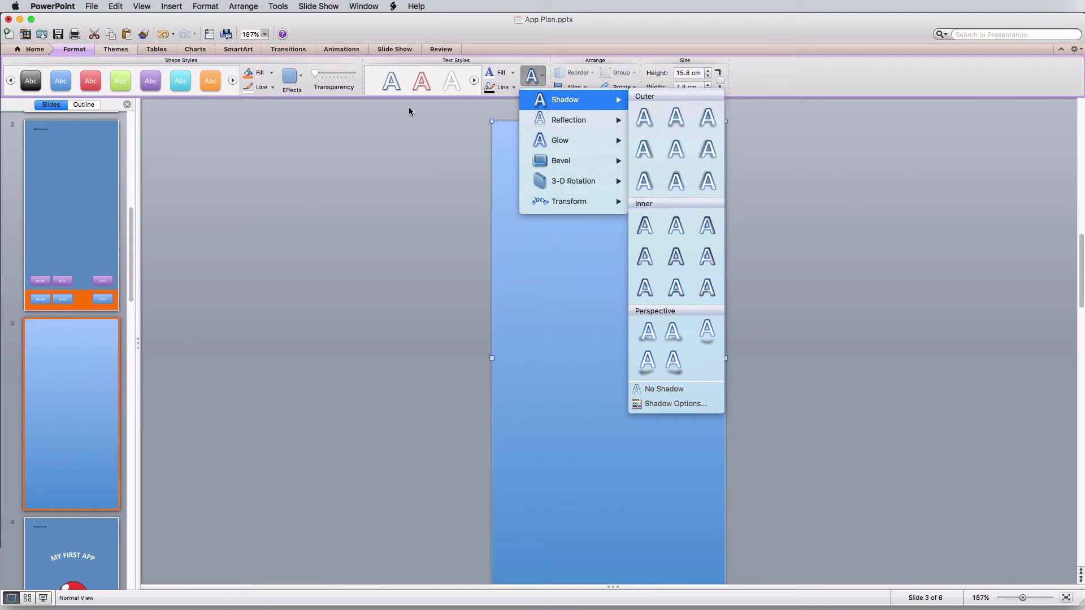
pyautogui.click(285, 94)
pyautogui.moveTo(316, 99)
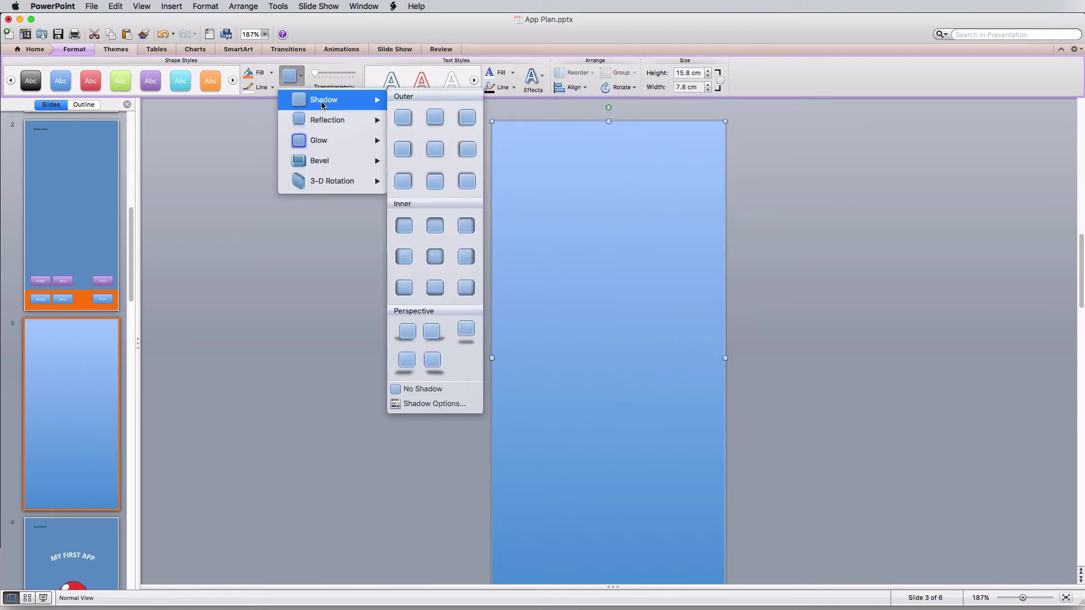
pyautogui.click(425, 389)
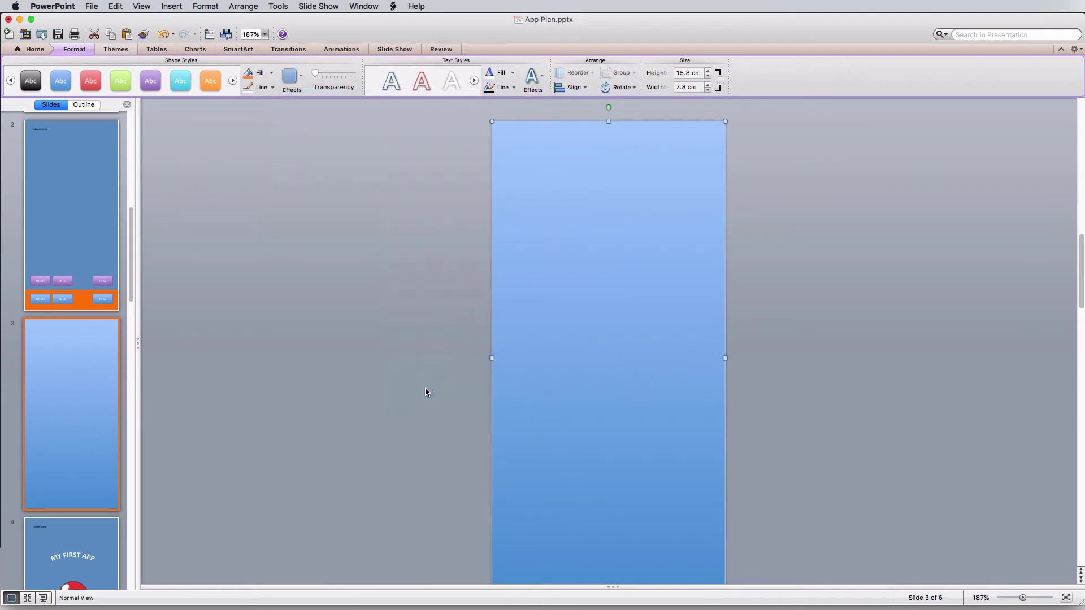
pyautogui.click(761, 152)
pyautogui.click(680, 201)
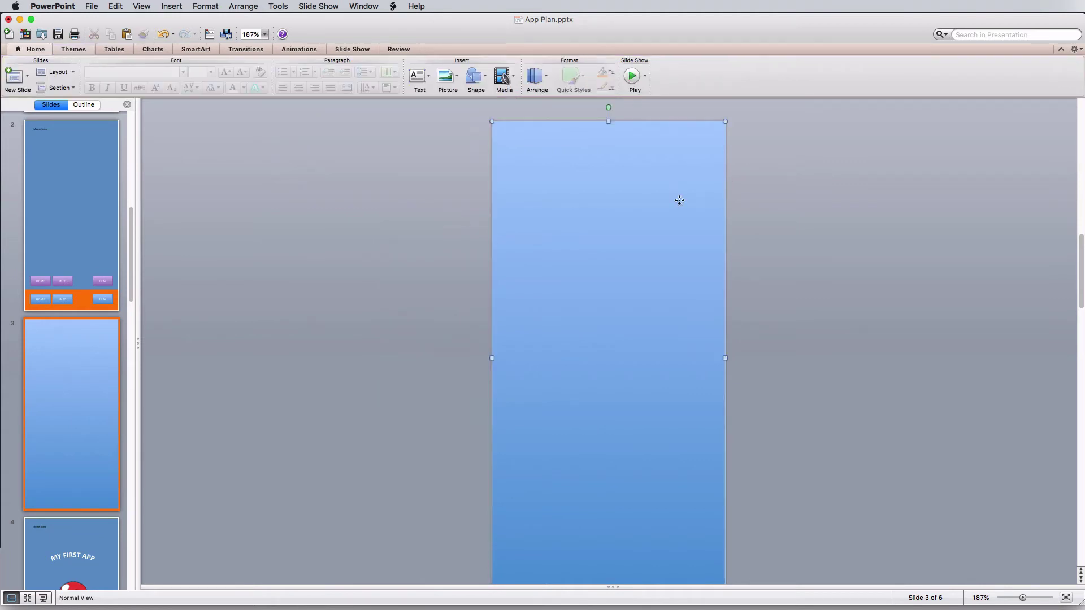
# - Adjust the right edge of the background rectangle so it lines up with the slide's edge
pyautogui.moveTo(725, 357); pyautogui.dragTo(734, 356)
pyautogui.click(757, 348)
pyautogui.click(723, 357)
pyautogui.moveTo(726, 358)
pyautogui.mouseDown()
pyautogui.moveTo(744, 359)
pyautogui.moveTo(727, 362)
pyautogui.mouseUp()
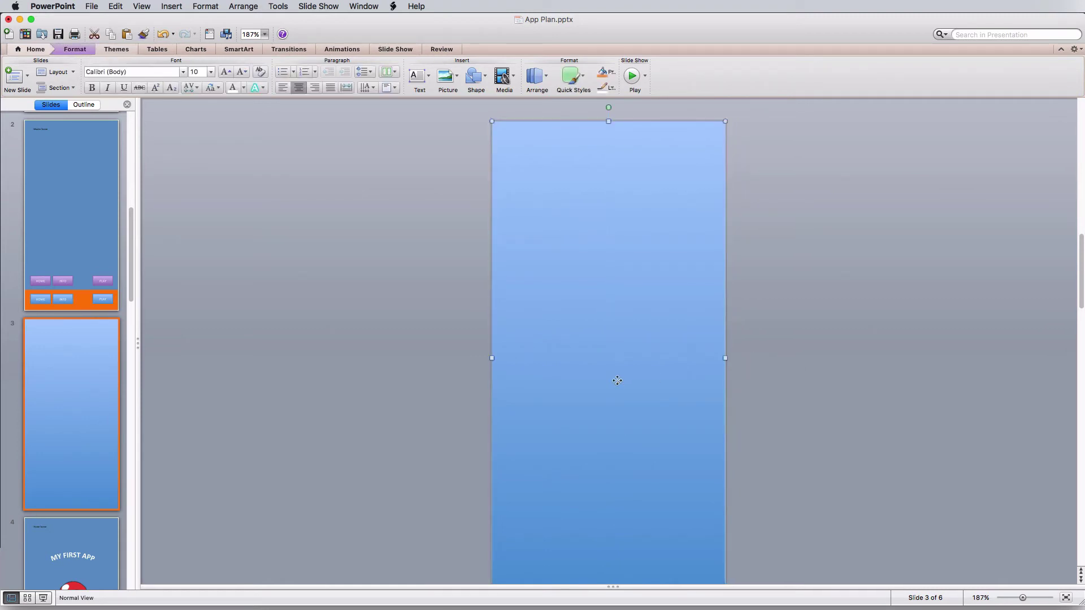
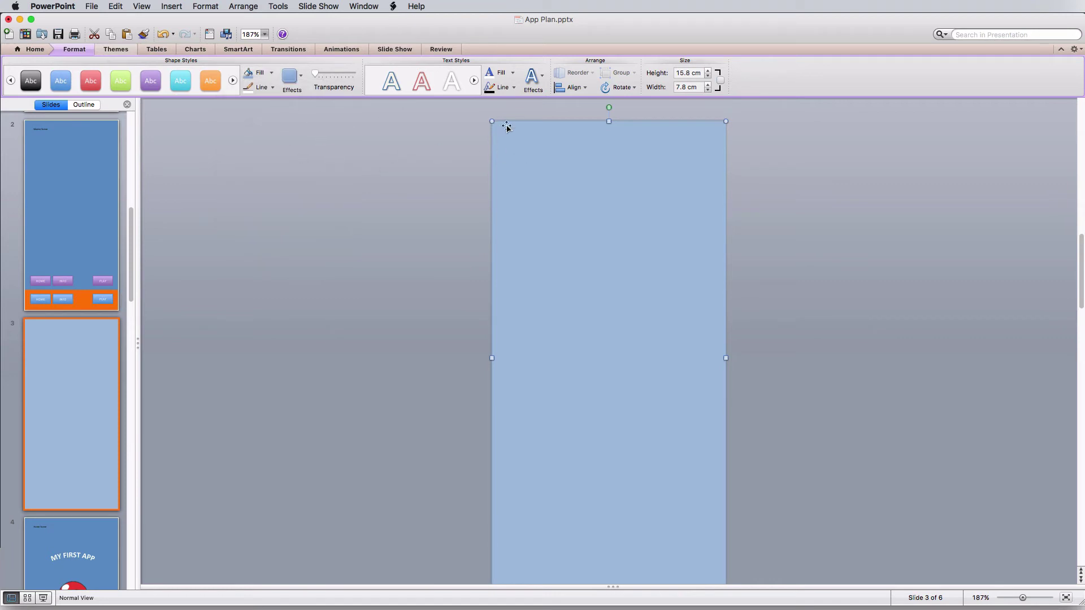
# - Duplicate the full-slide background rectangle on slide 3 and shrink the copy to a full-width strip about 1.5 cm high
pyautogui.scroll(-5, 643, 267)
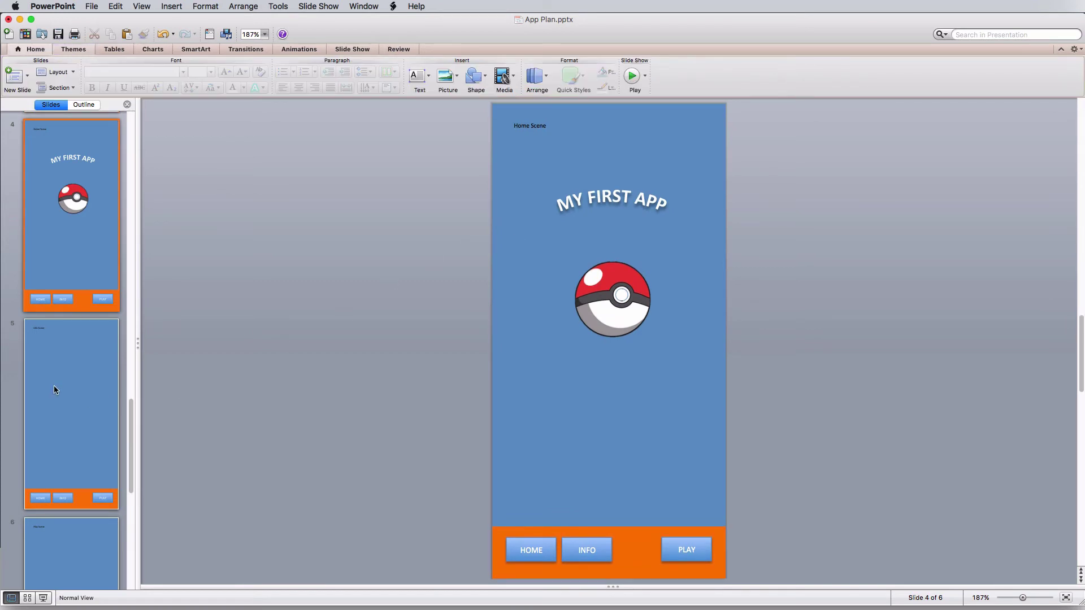
pyautogui.scroll(10, 52, 394)
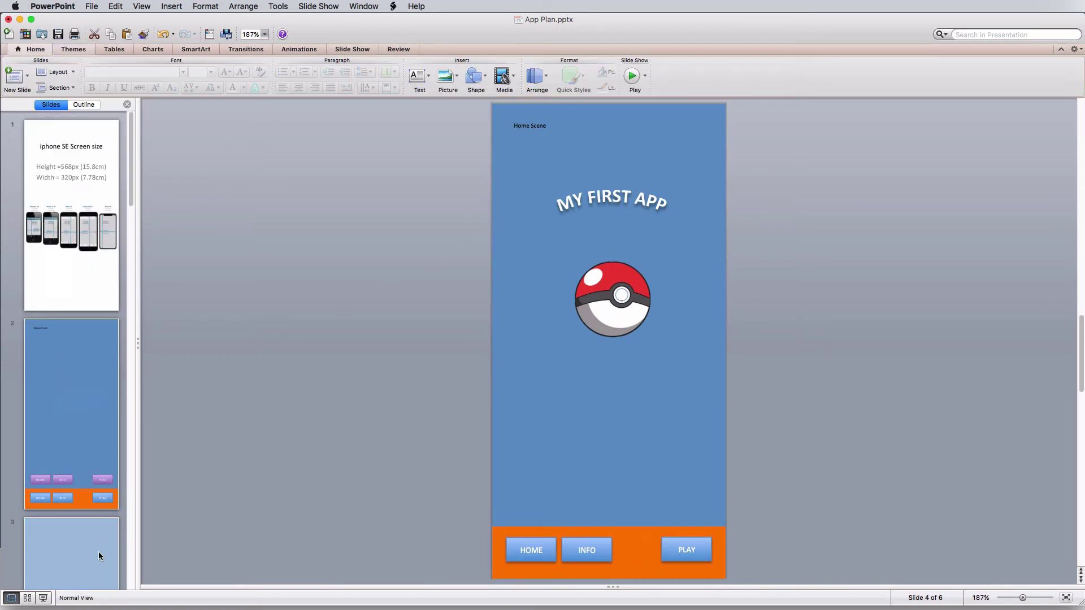
pyautogui.click(99, 552)
pyautogui.click(535, 235)
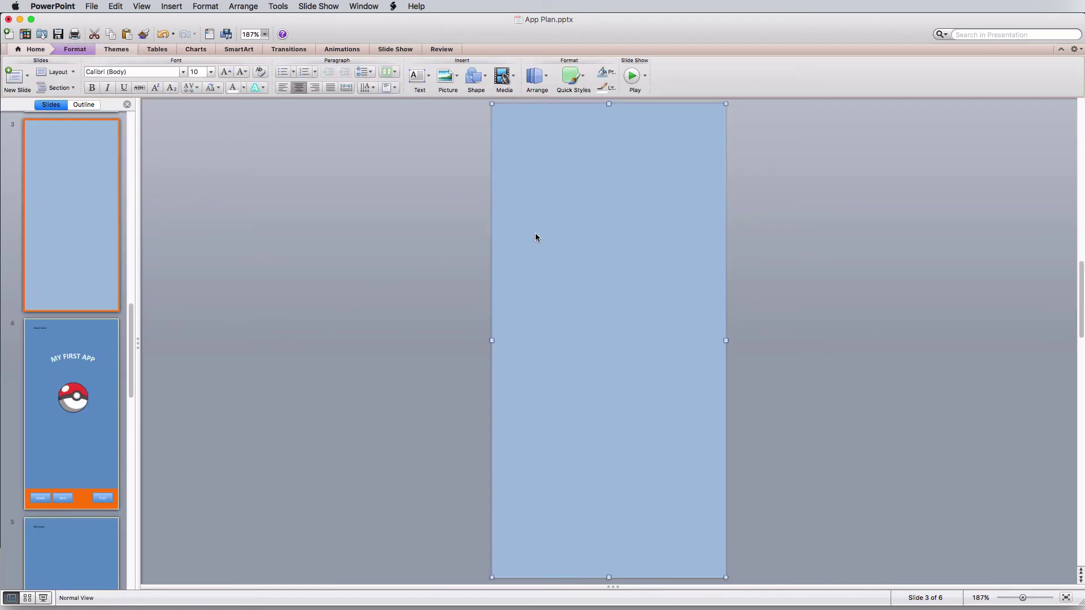
pyautogui.press('super+d')
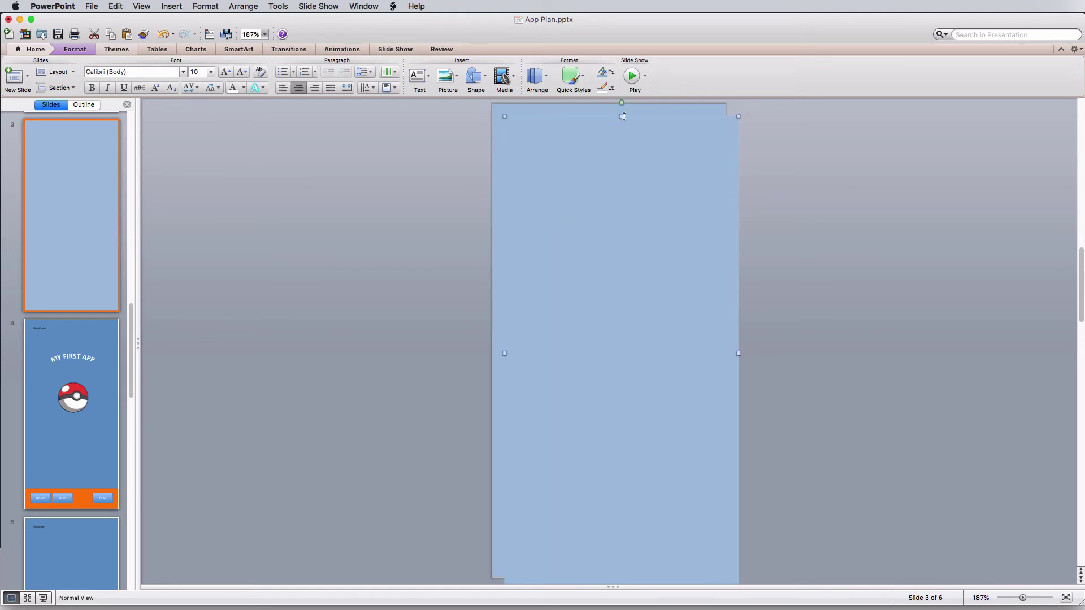
pyautogui.moveTo(623, 117); pyautogui.dragTo(626, 432)
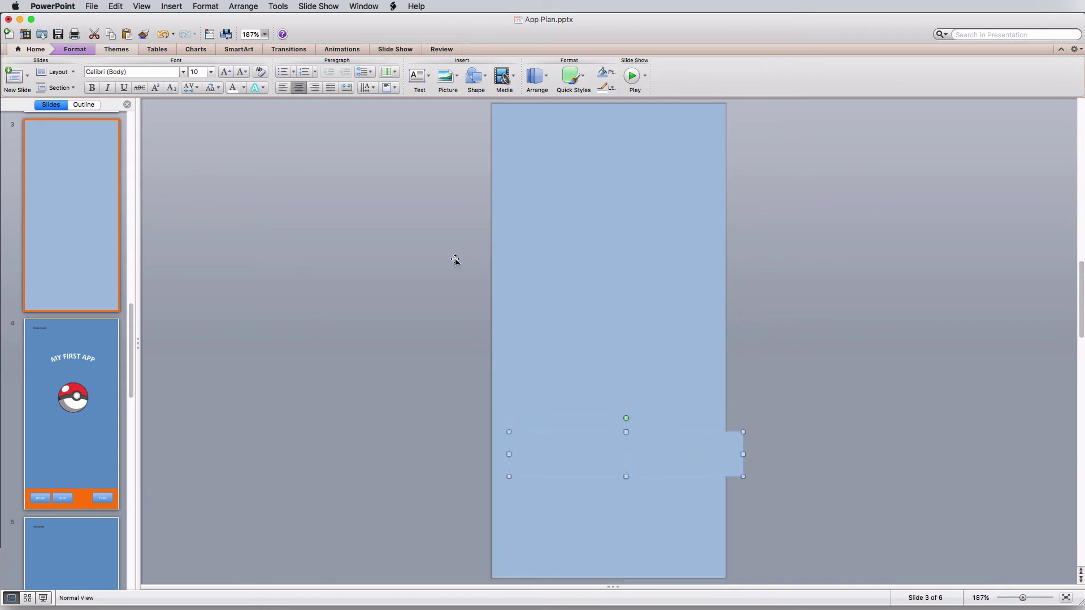
# - Fill the duplicated strip with the standard orange colour
pyautogui.click(75, 49)
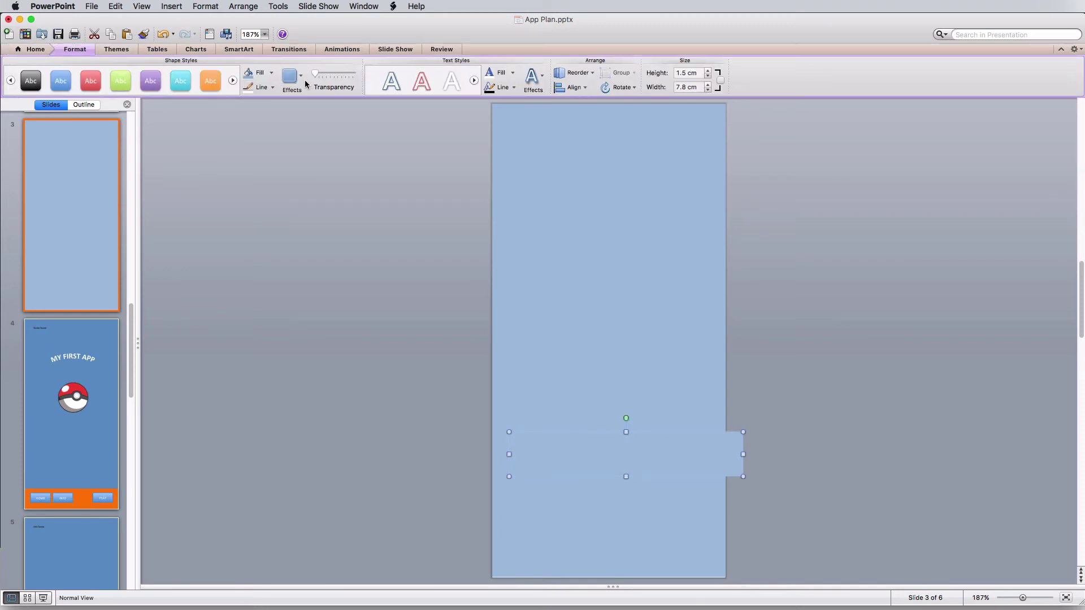
pyautogui.click(271, 74)
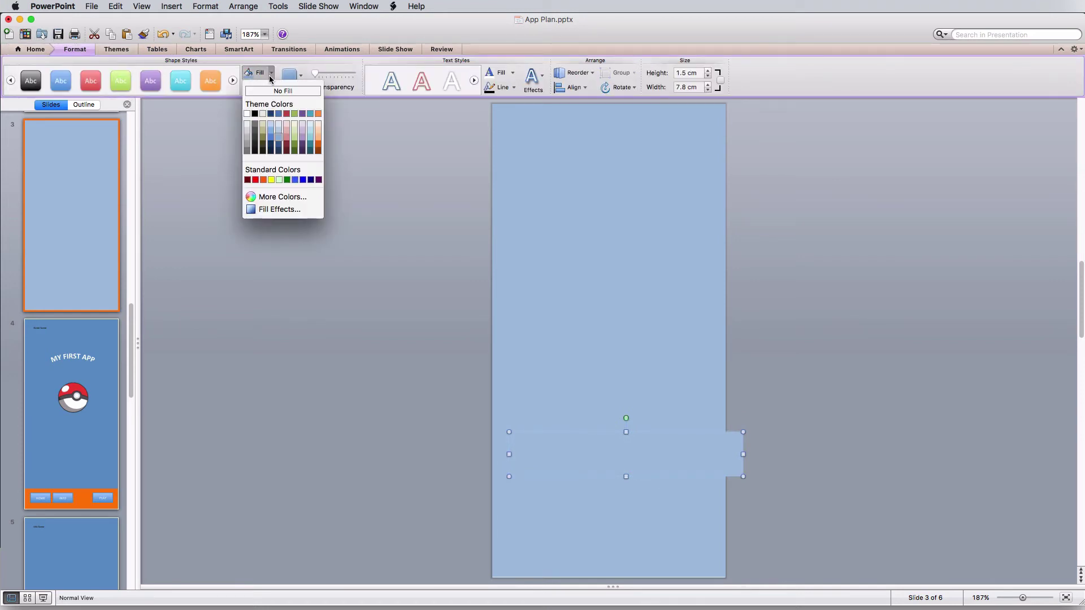
pyautogui.click(263, 179)
# - Place the orange strip flush along the slide's bottom edge, aligned with the background rectangle's sides
pyautogui.moveTo(688, 469); pyautogui.dragTo(671, 569)
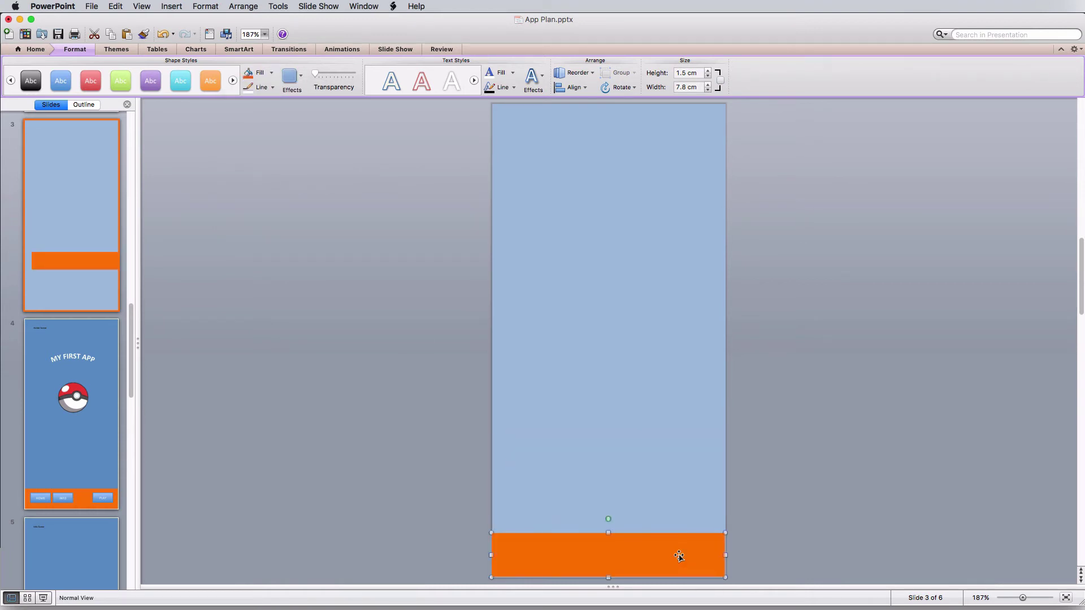
pyautogui.press('Down')
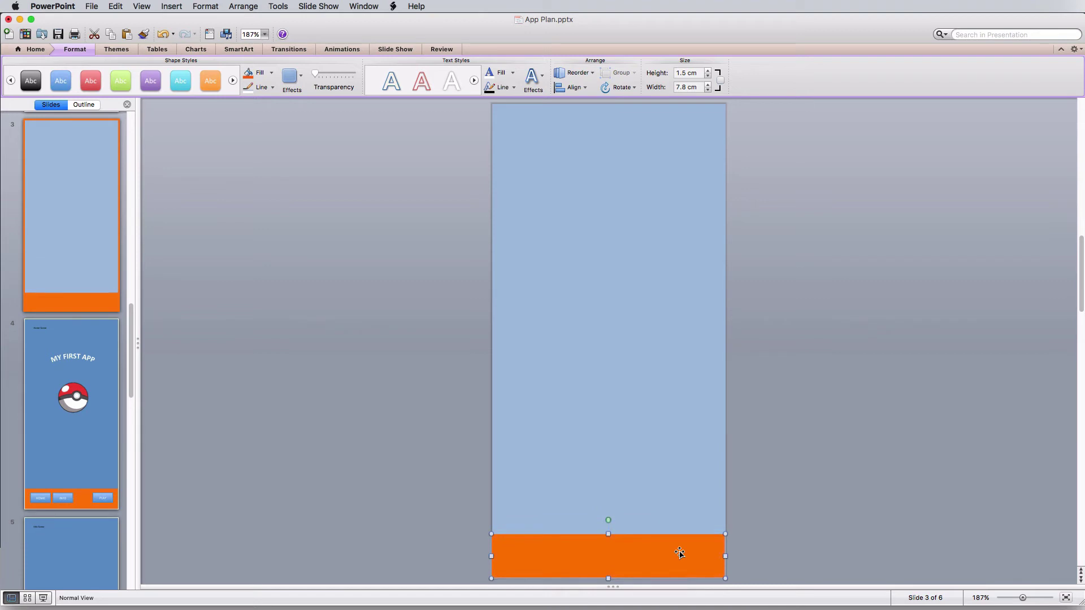
pyautogui.click(794, 489)
pyautogui.click(695, 558)
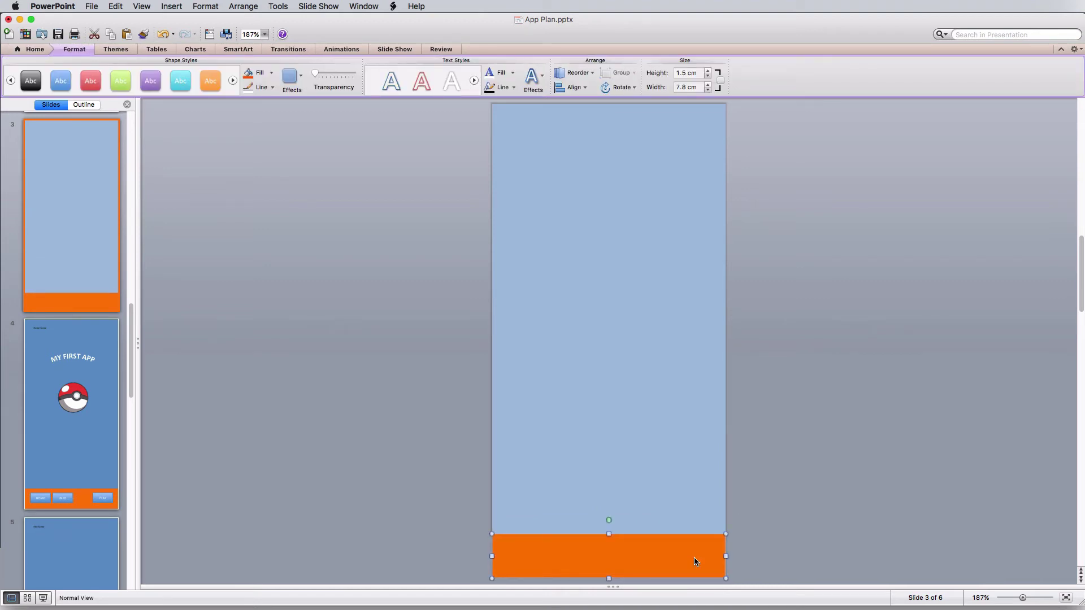
pyautogui.click(775, 496)
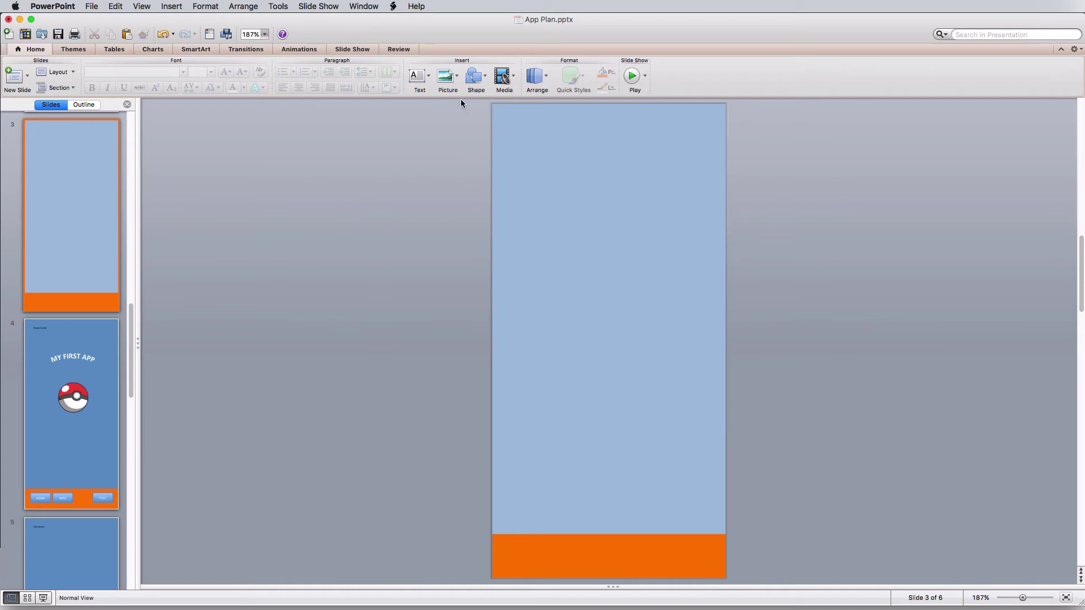
# - Group the blue background rectangle and the orange bottom bar into one object
pyautogui.moveTo(466, 102); pyautogui.dragTo(762, 583)
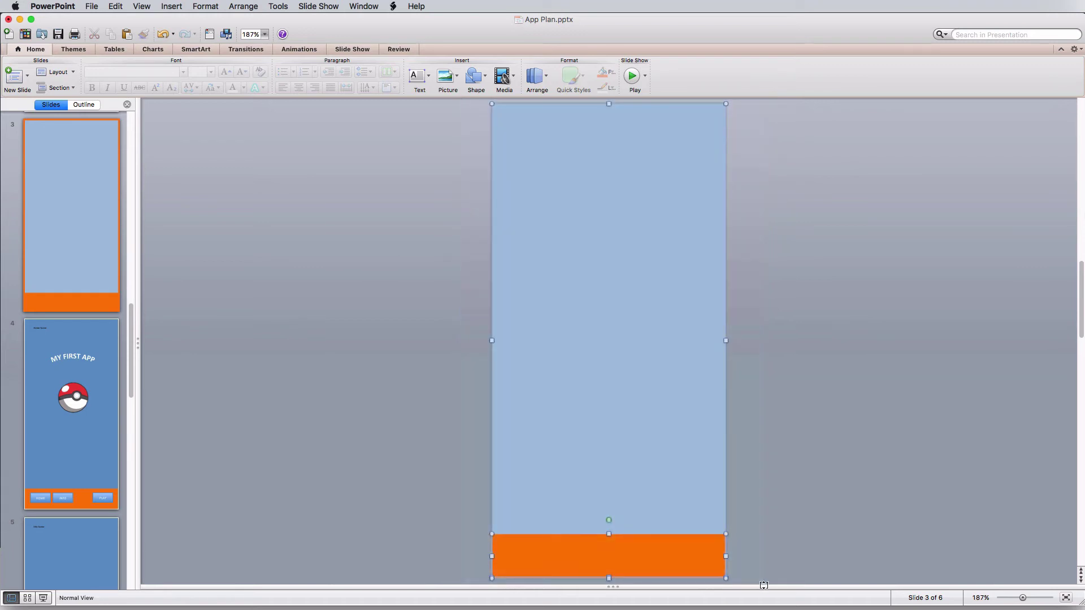
pyautogui.rightClick(674, 409)
pyautogui.moveTo(732, 512)
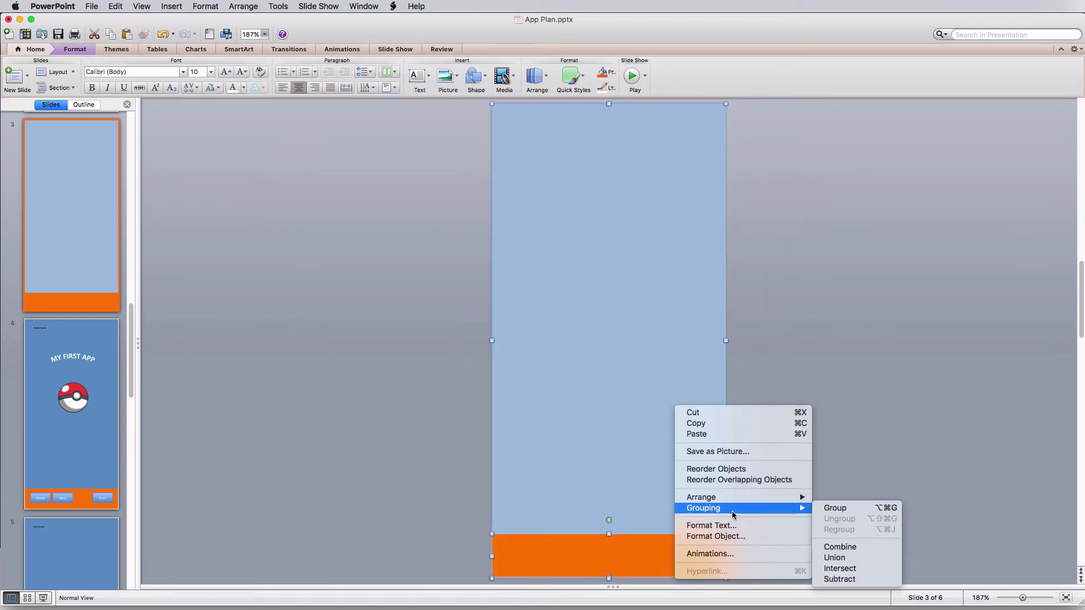
pyautogui.click(836, 508)
pyautogui.click(775, 418)
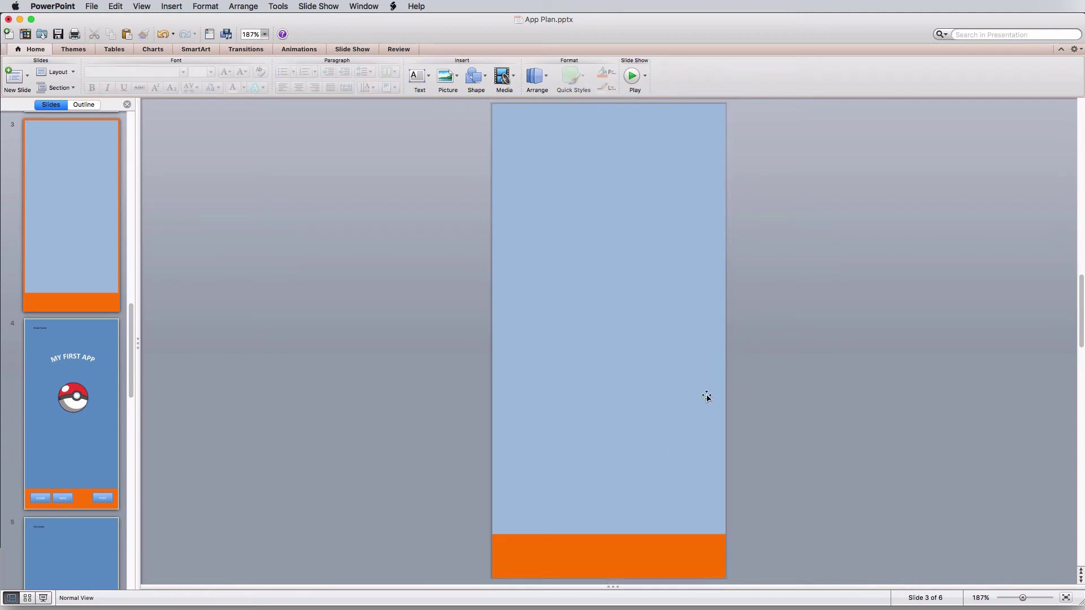
# - Save the grouped background as the PNG picture background3.png in the Assets folder of DigitalStudent's First App folder
pyautogui.rightClick(690, 393)
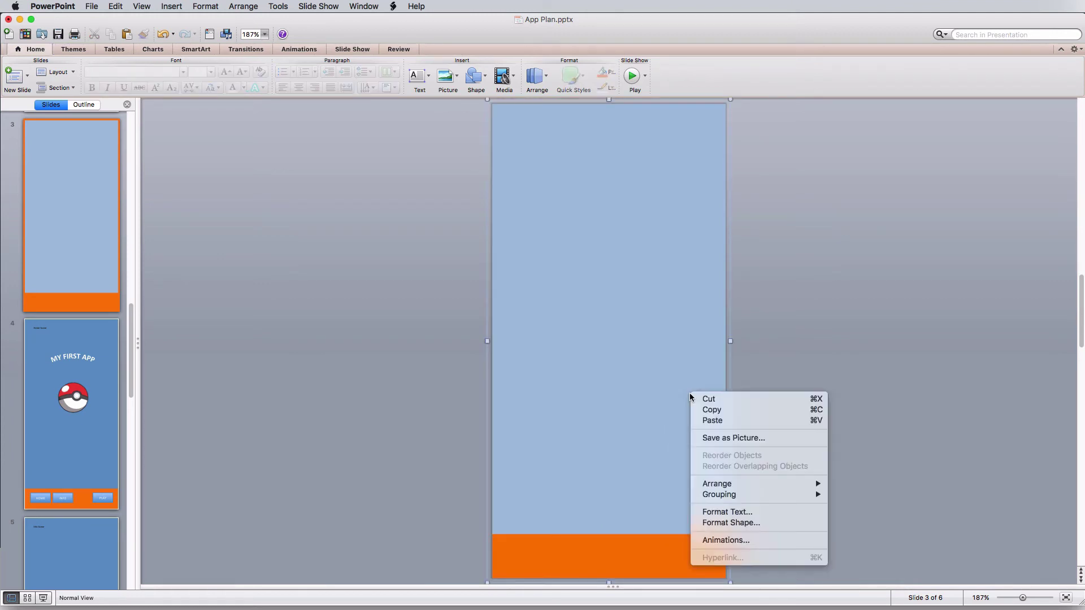
pyautogui.click(720, 440)
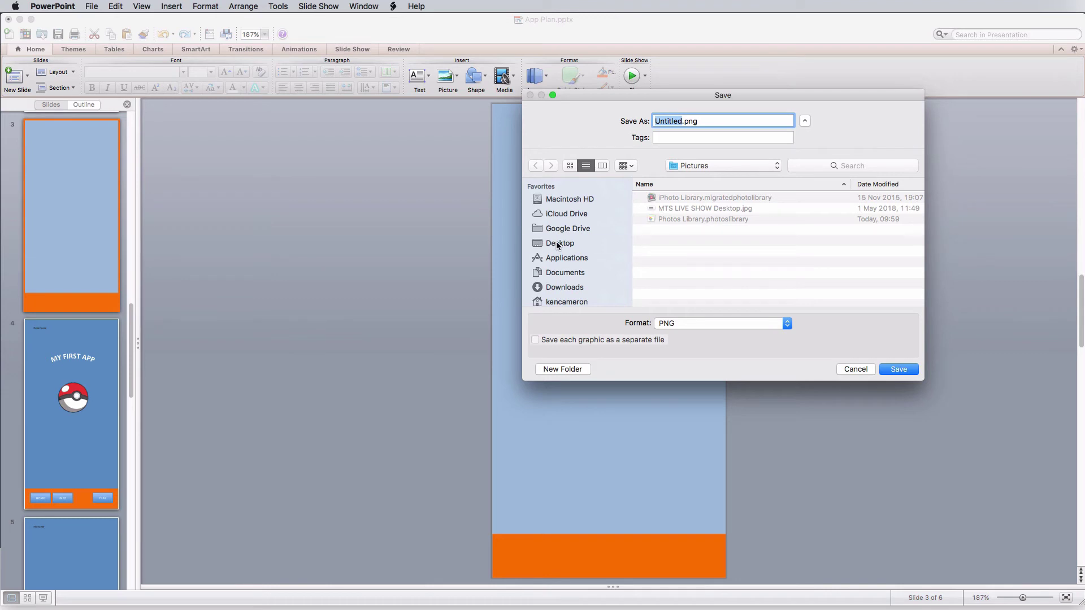
pyautogui.click(541, 244)
pyautogui.doubleClick(653, 210)
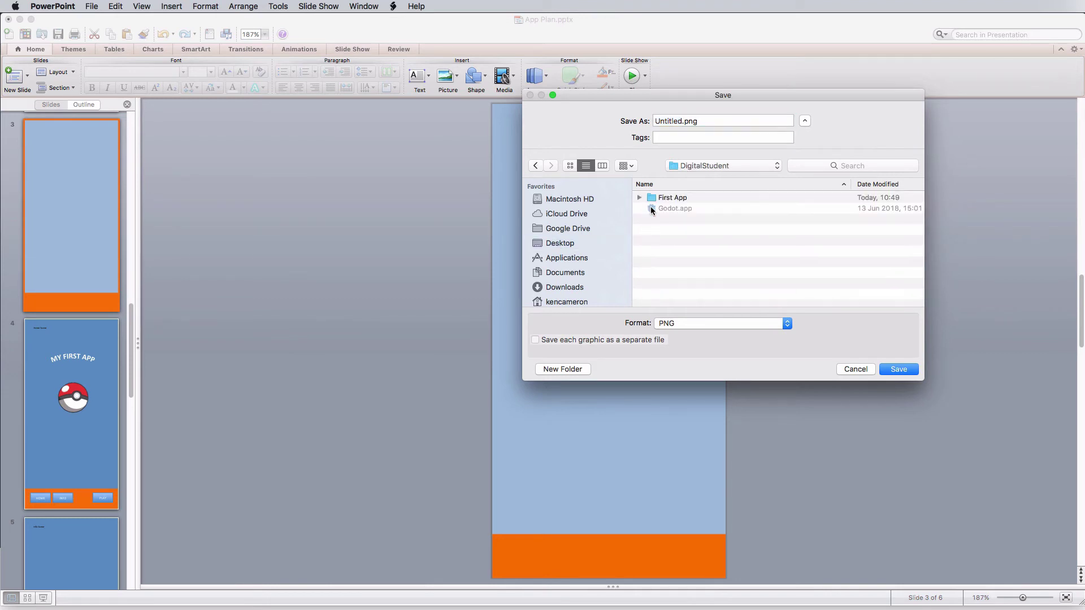
pyautogui.doubleClick(652, 198)
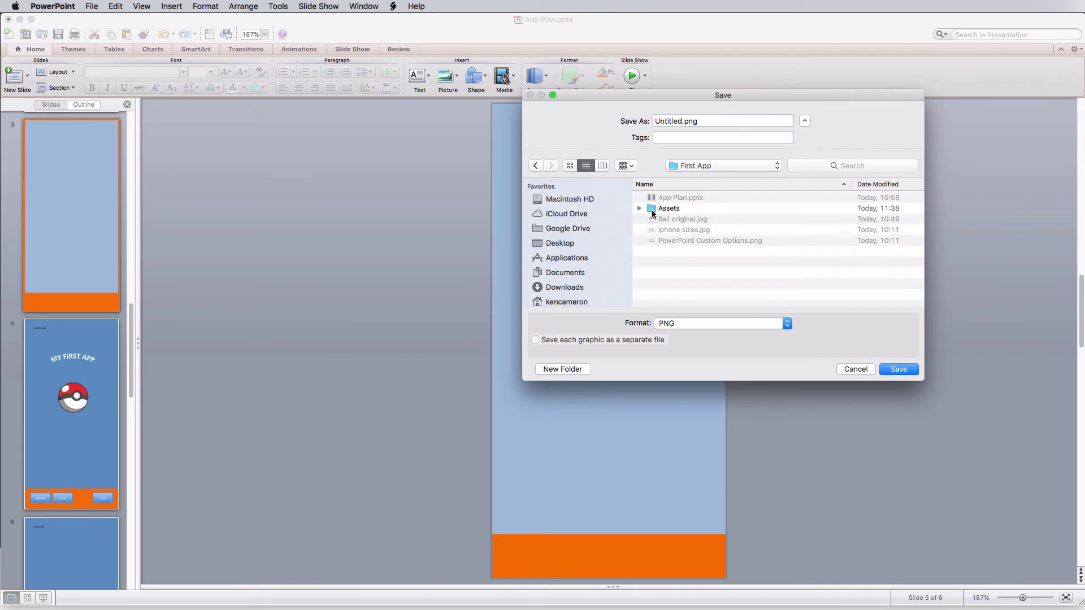
pyautogui.doubleClick(654, 210)
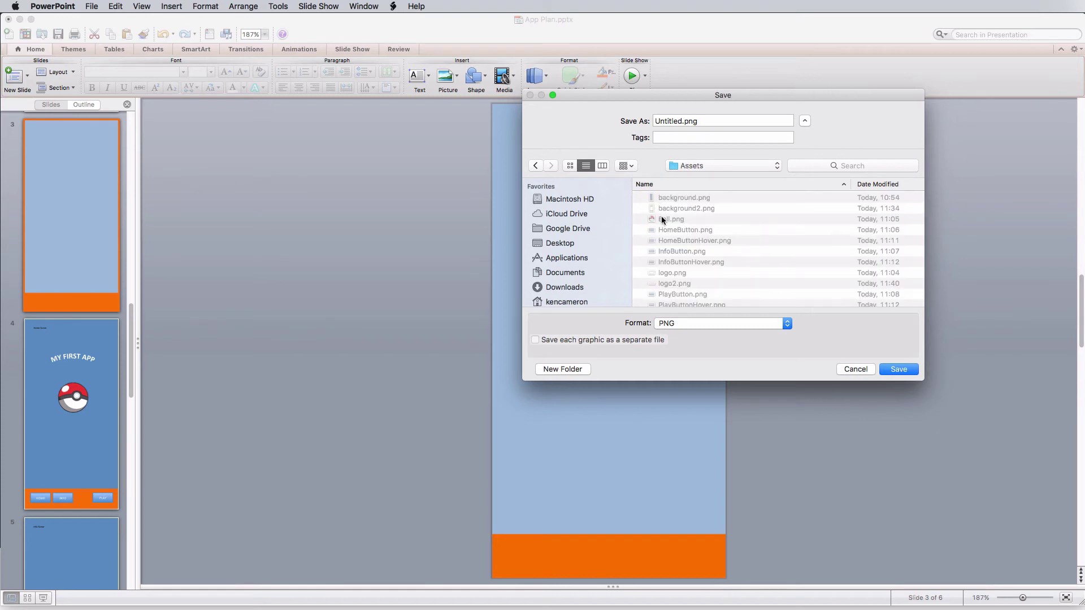
pyautogui.click(666, 210)
pyautogui.click(700, 121)
pyautogui.press('BackSpace')
pyautogui.write('3')
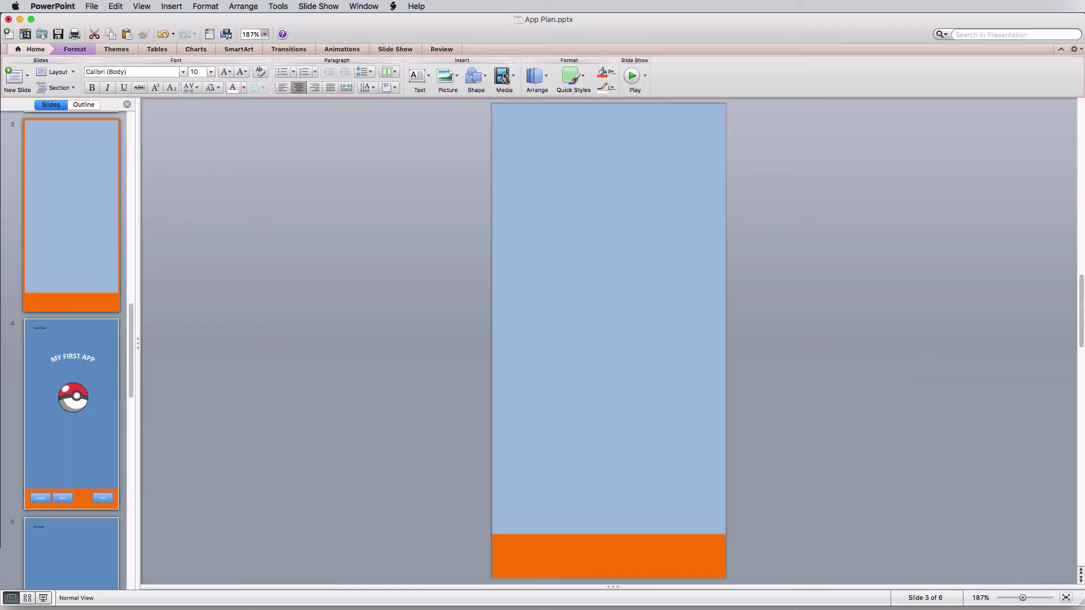
# - Switch to Finder, view background3.png from the First App Assets folder in Preview, and return to PowerPoint
pyautogui.press('super+Tab')
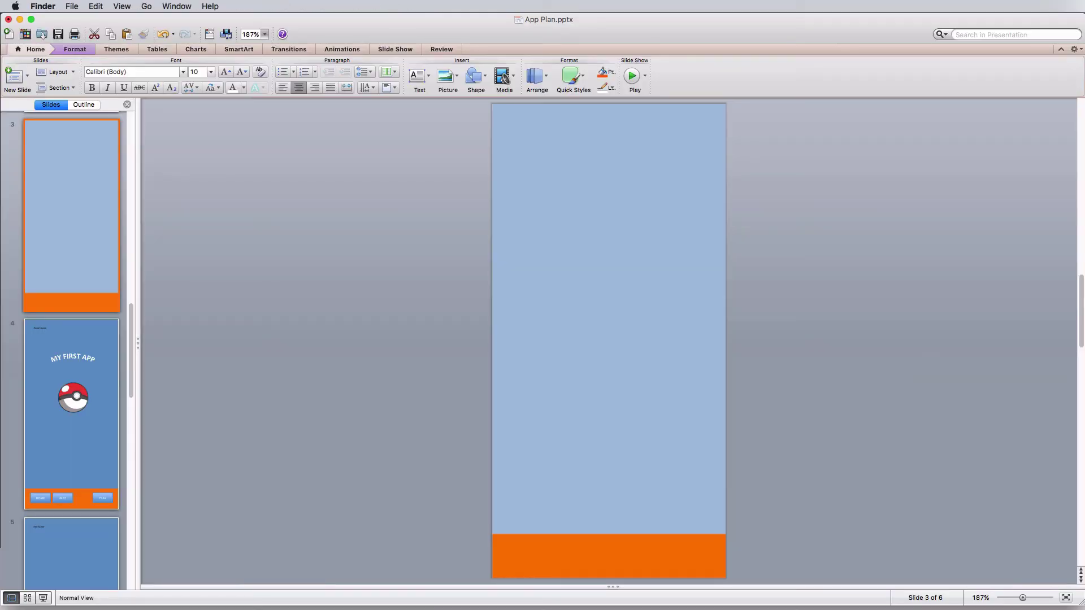
pyautogui.doubleClick(494, 234)
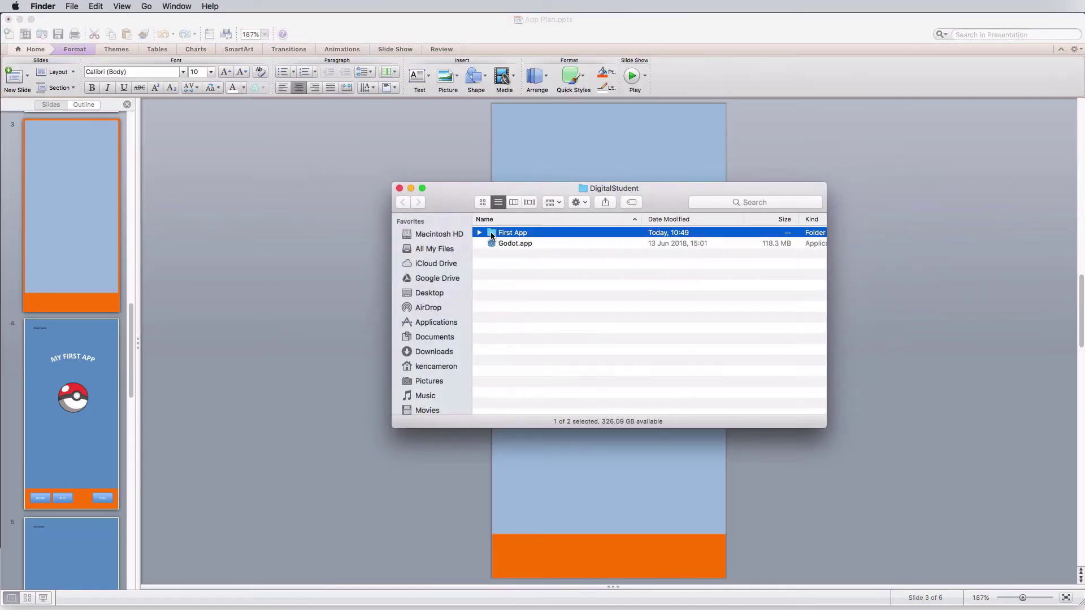
pyautogui.doubleClick(492, 244)
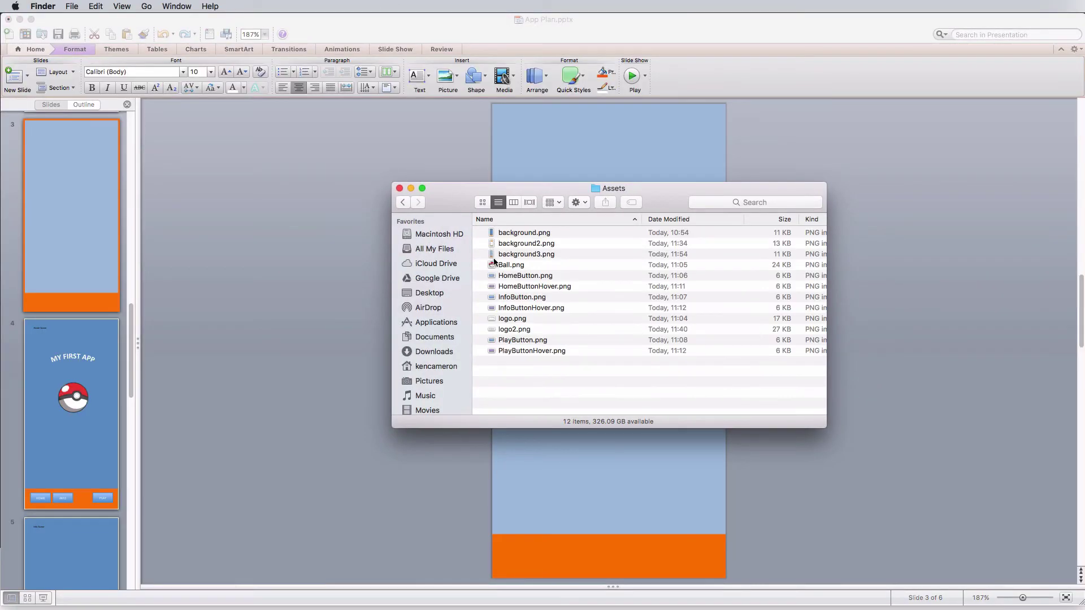
pyautogui.click(503, 254)
pyautogui.doubleClick(507, 256)
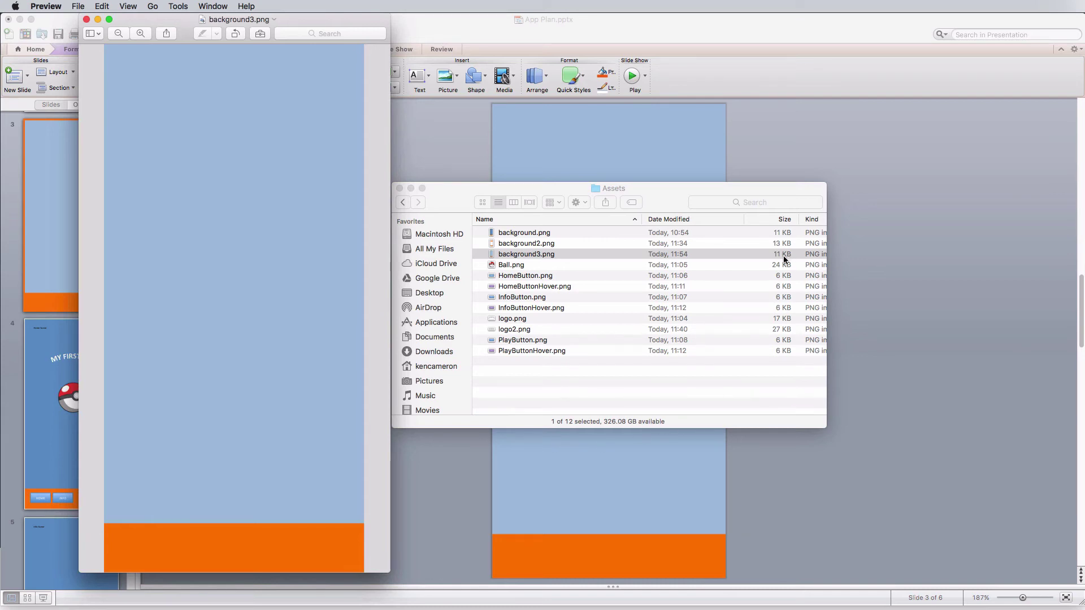
pyautogui.click(618, 256)
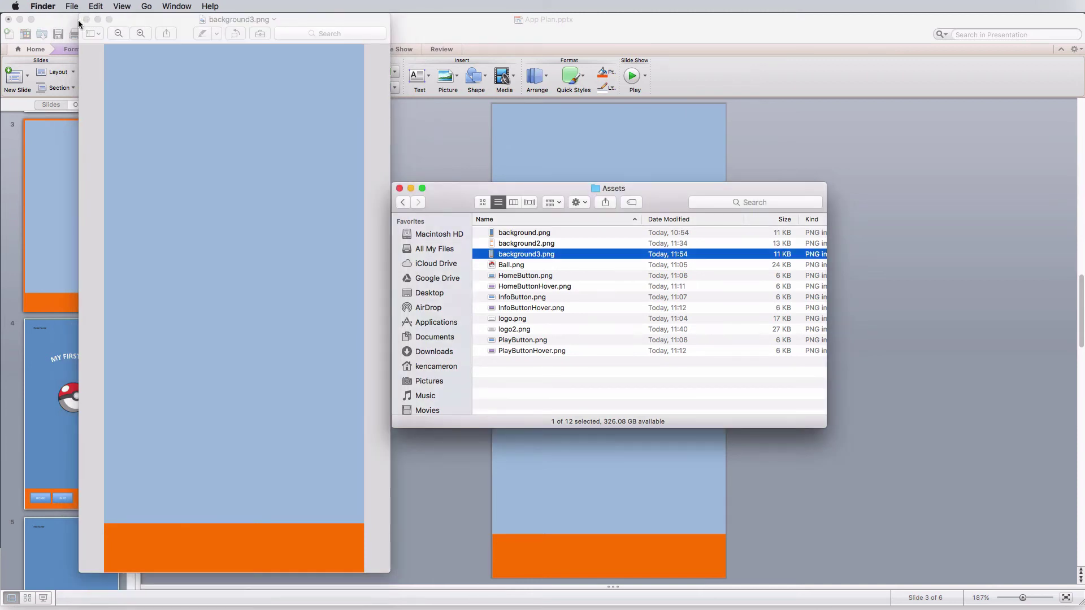
pyautogui.click(86, 19)
pyautogui.click(373, 212)
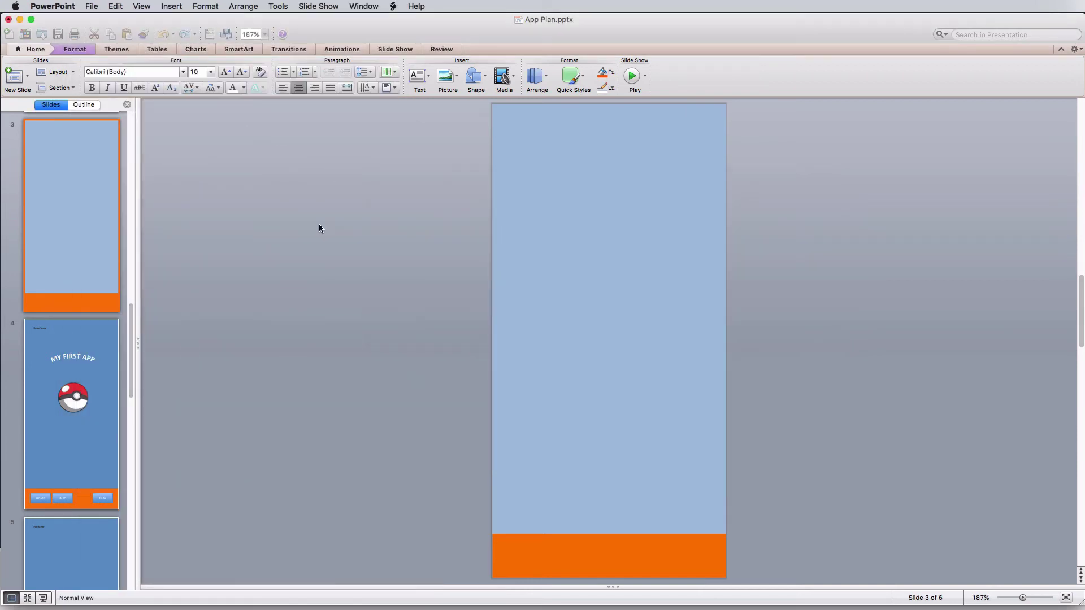
# - Examine the curved title and the ball picture on the Home Scene slide
pyautogui.click(101, 387)
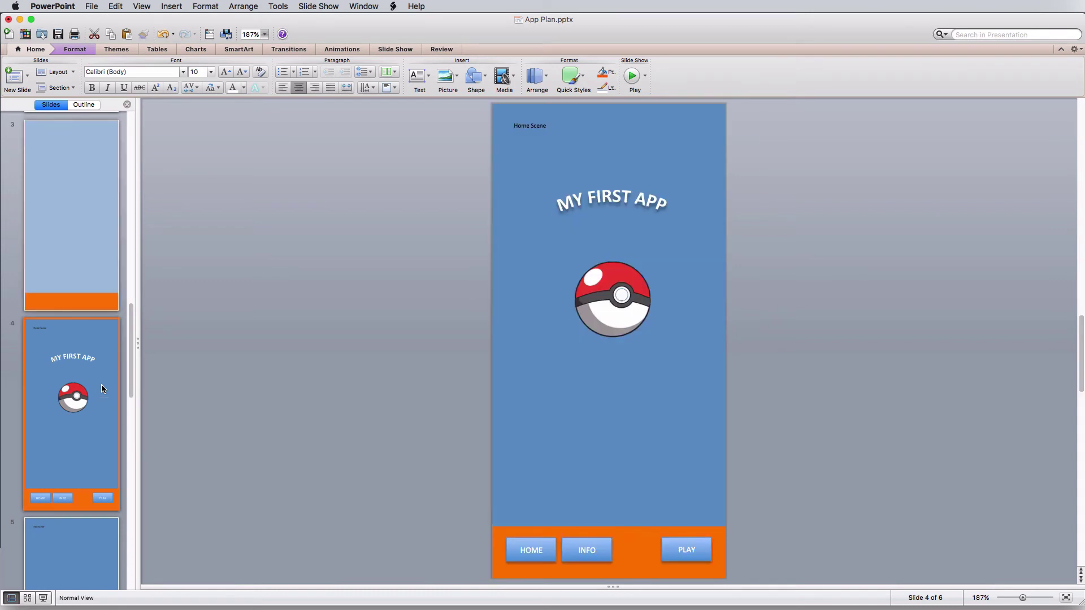
pyautogui.click(635, 199)
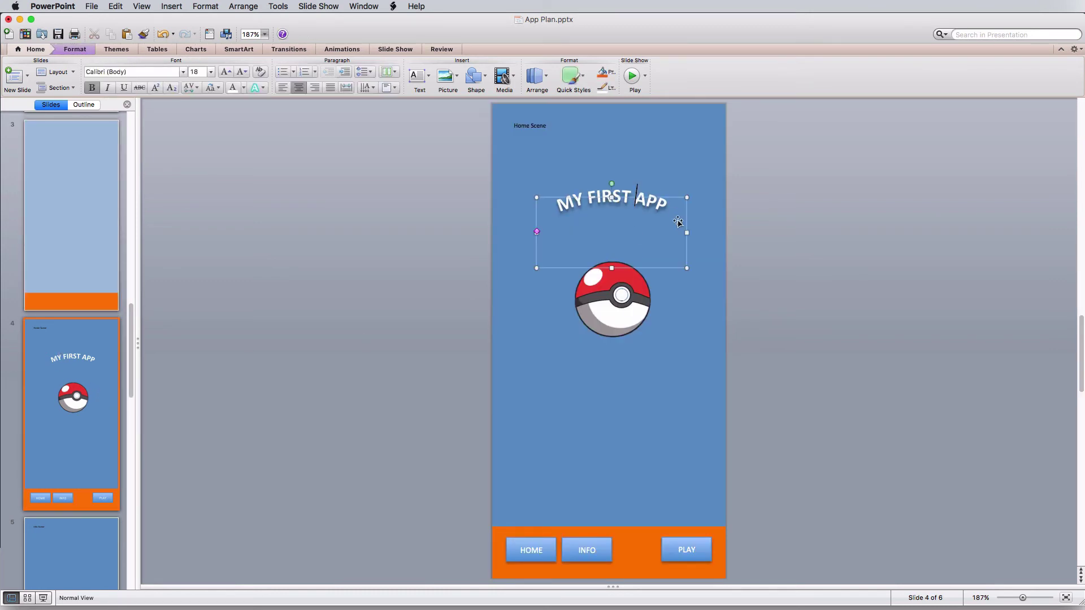
pyautogui.click(623, 293)
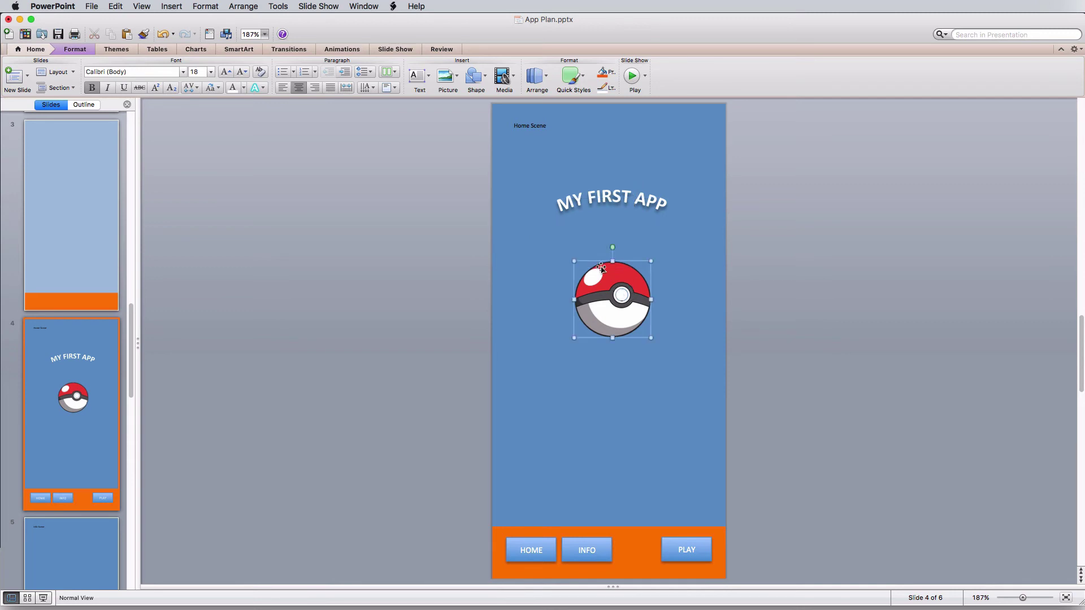
# - Insert Ball original.jpg from the First App folder onto slide 3 and position it near the centre of the upper half
pyautogui.click(88, 180)
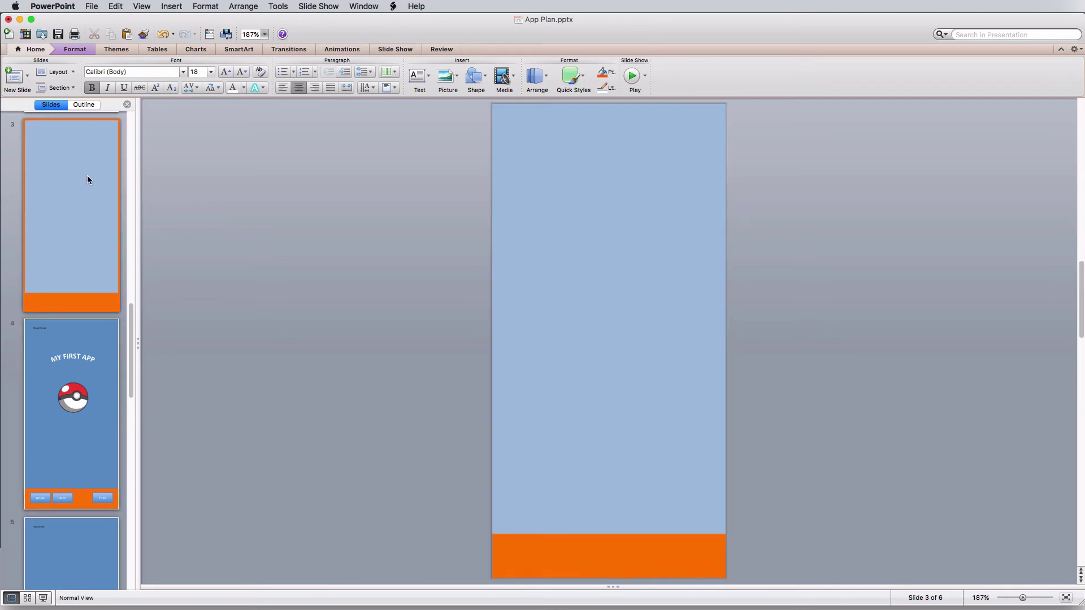
pyautogui.click(217, 162)
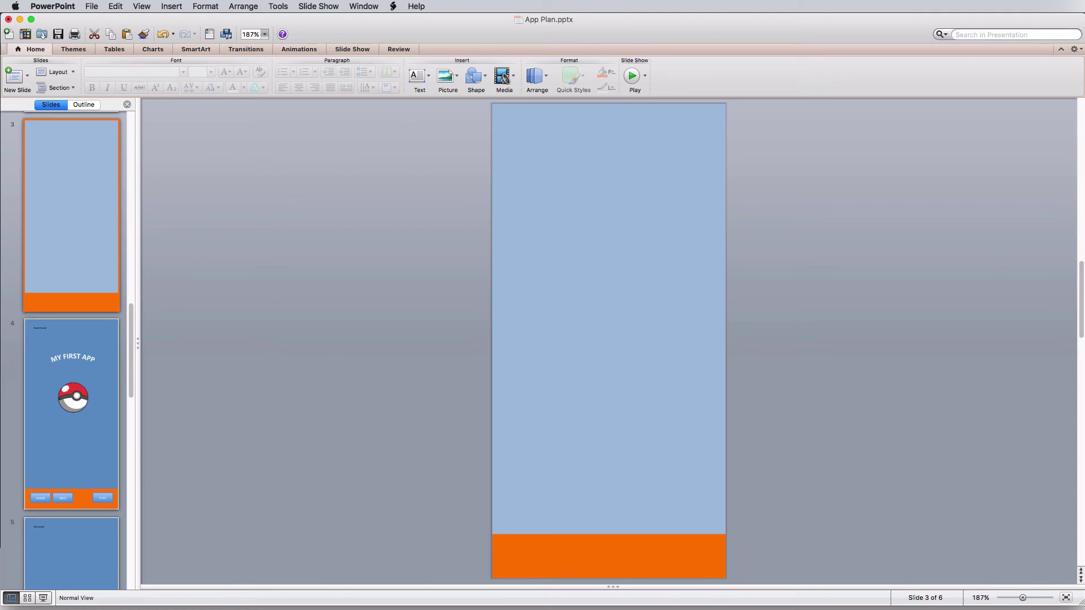
pyautogui.press('super+Tab')
pyautogui.moveTo(554, 204); pyautogui.dragTo(578, 225)
pyautogui.doubleClick(528, 269)
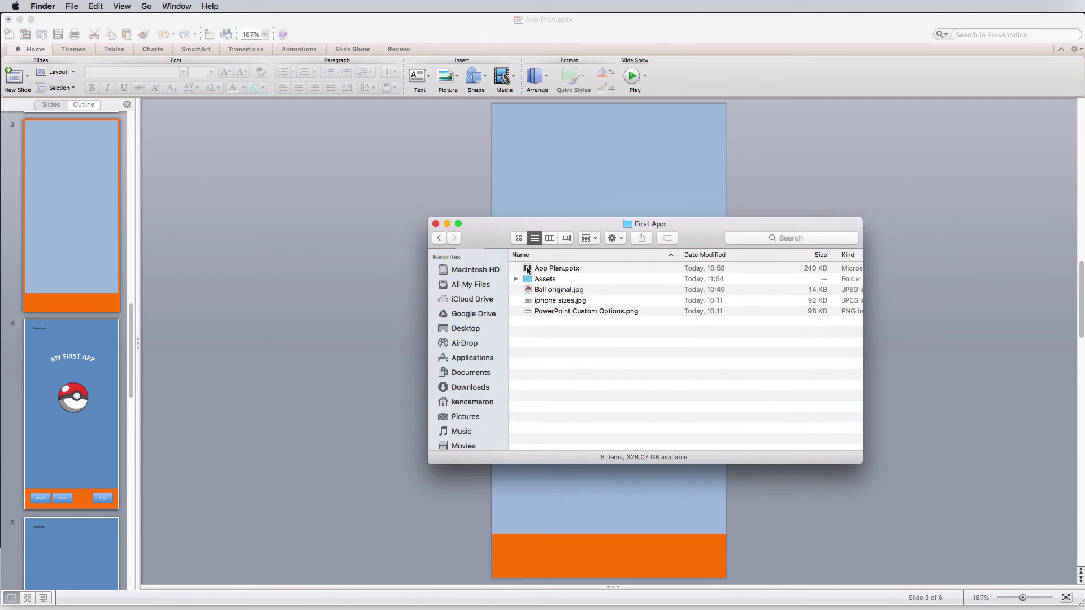
pyautogui.click(536, 288)
pyautogui.moveTo(564, 235); pyautogui.dragTo(657, 287)
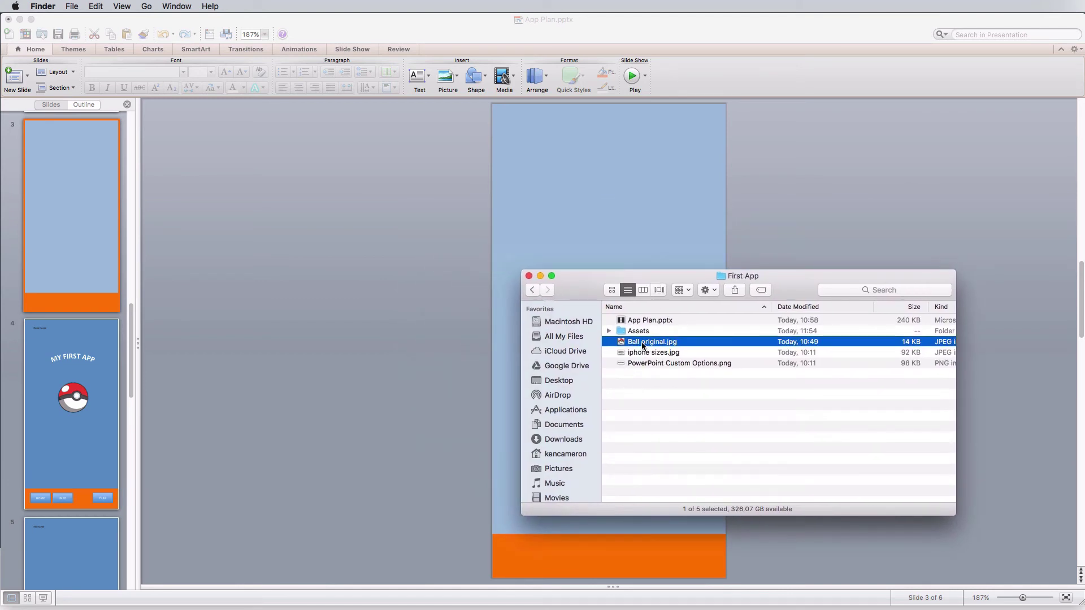
pyautogui.moveTo(630, 346); pyautogui.dragTo(585, 213)
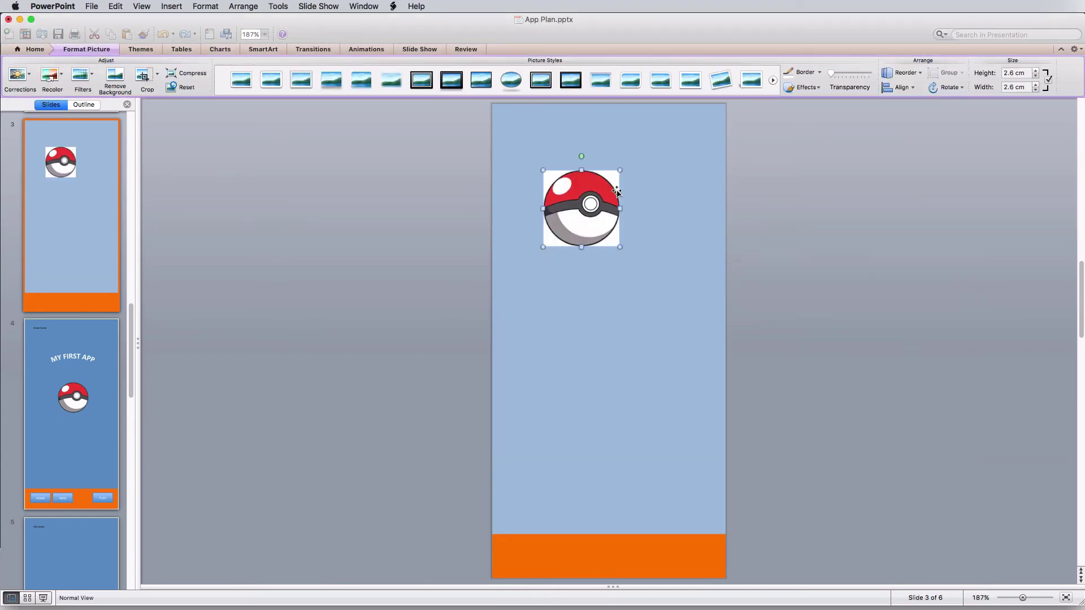
pyautogui.moveTo(600, 218); pyautogui.dragTo(624, 256)
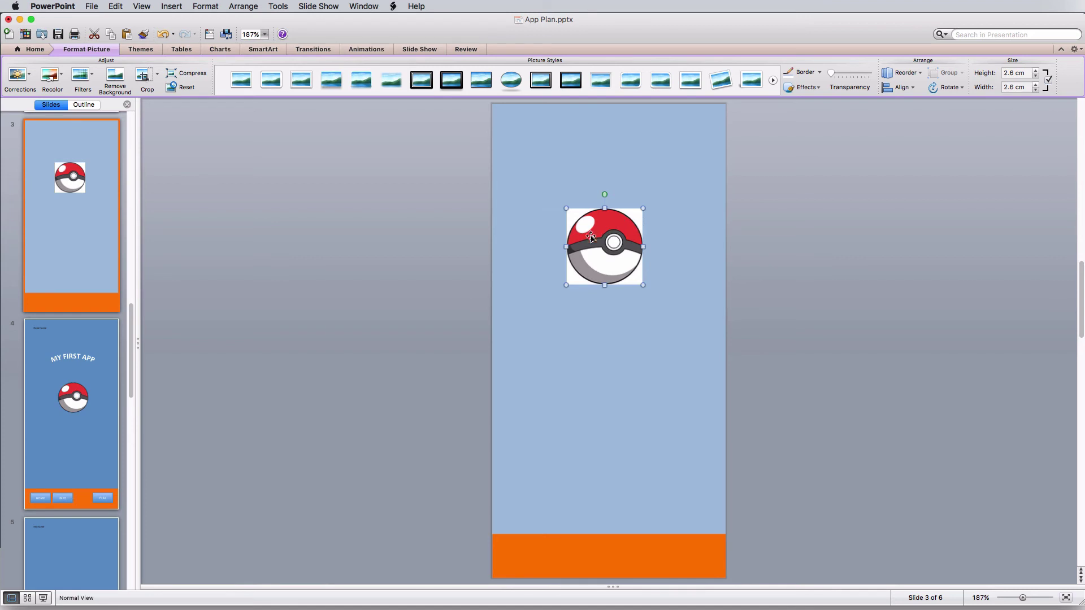
# - Start Remove Background on the ball picture and extend the selection rectangle to surround the whole ball
pyautogui.click(84, 50)
pyautogui.click(72, 52)
pyautogui.click(115, 92)
pyautogui.moveTo(576, 216); pyautogui.dragTo(566, 208)
pyautogui.moveTo(637, 280); pyautogui.dragTo(643, 285)
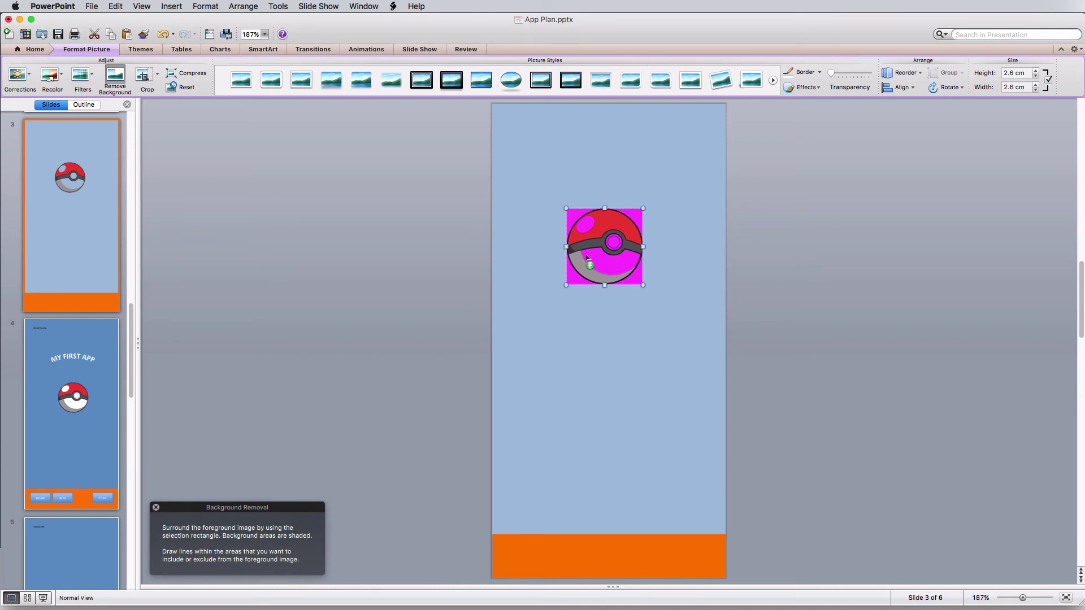
# - Mark the white lower half of the ball as foreground to keep and apply the background removal
pyautogui.click(585, 252)
pyautogui.click(599, 267)
pyautogui.moveTo(609, 272)
pyautogui.mouseDown()
pyautogui.moveTo(634, 263)
pyautogui.moveTo(599, 253)
pyautogui.moveTo(588, 272)
pyautogui.moveTo(604, 274)
pyautogui.mouseUp()
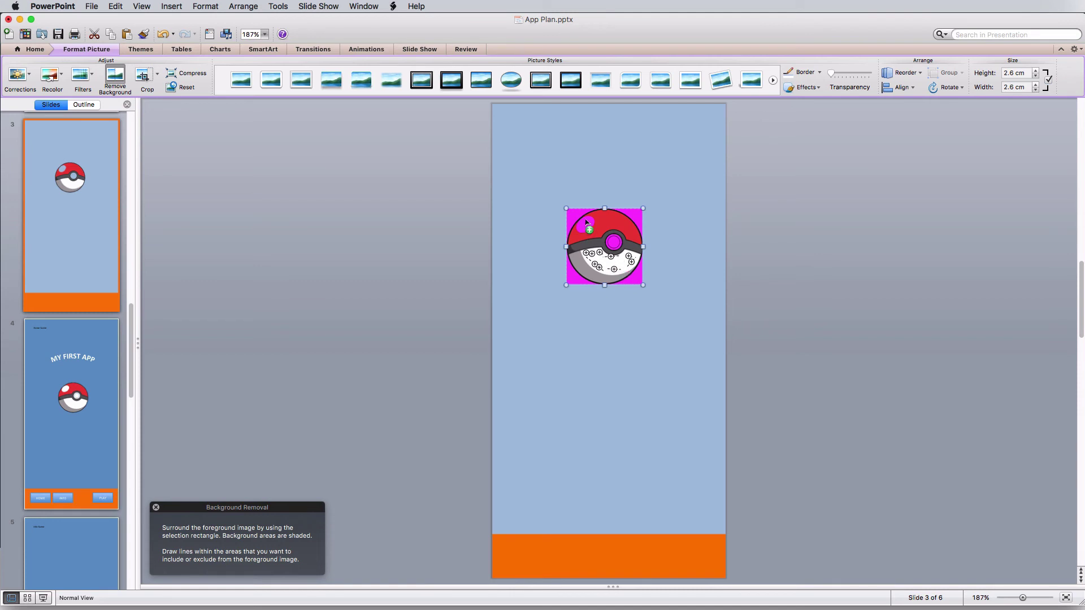
pyautogui.click(414, 346)
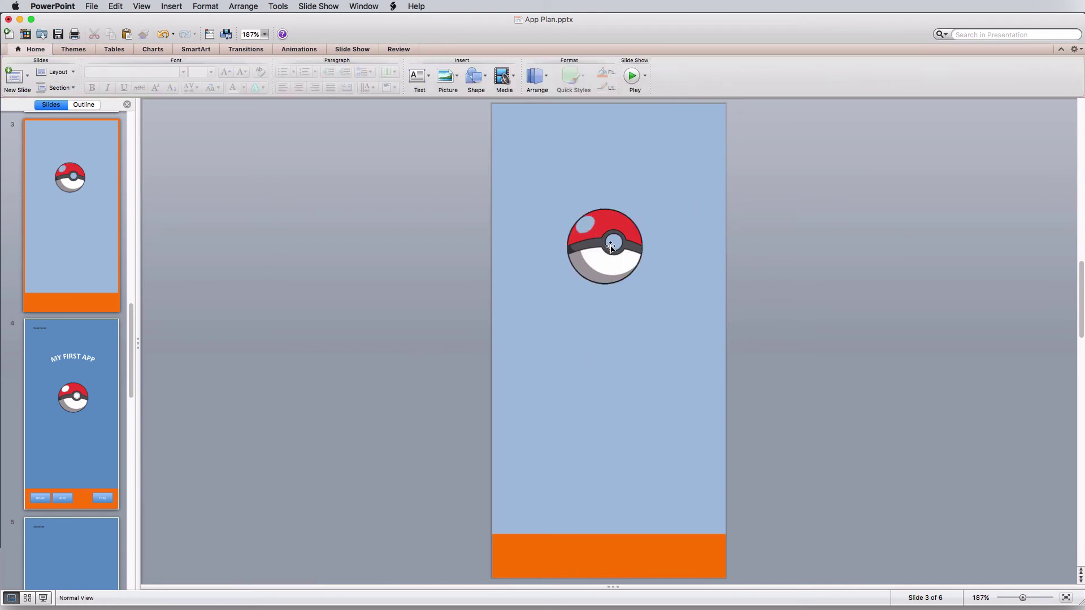
# - Reopen the ball's background removal, mark the upper highlight and the centre button as areas to keep, and apply it
pyautogui.click(601, 275)
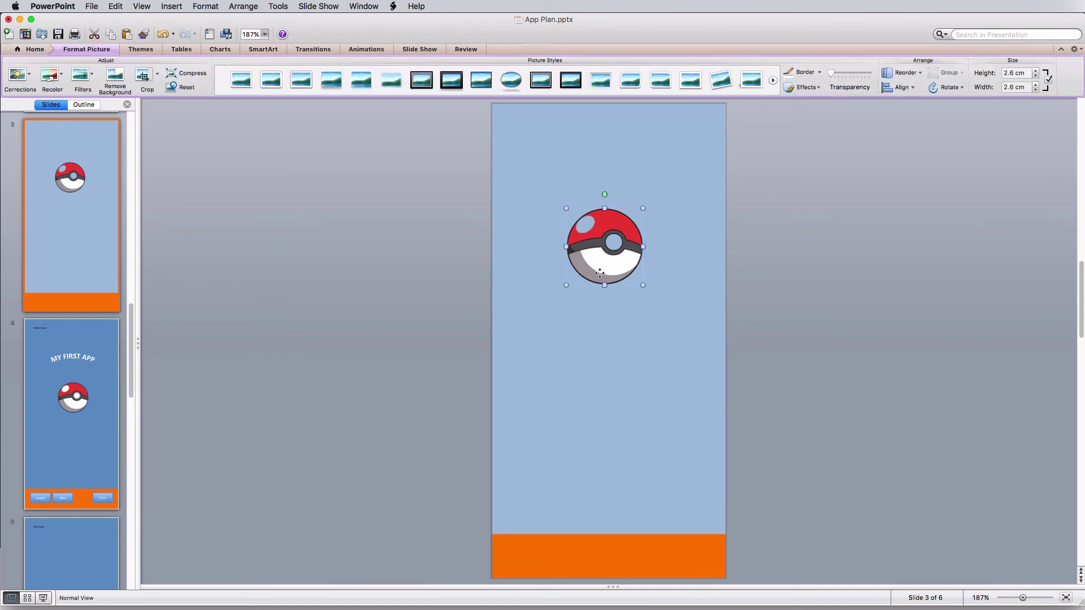
pyautogui.click(125, 74)
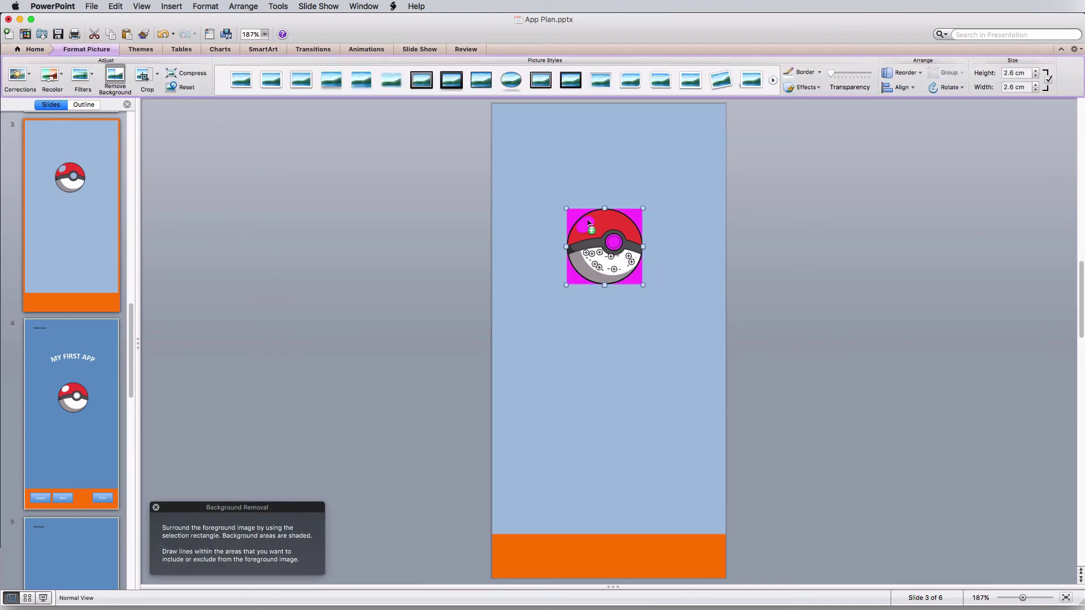
pyautogui.moveTo(584, 220); pyautogui.dragTo(581, 226)
pyautogui.click(582, 229)
pyautogui.click(587, 229)
pyautogui.click(619, 251)
pyautogui.click(614, 242)
pyautogui.click(618, 245)
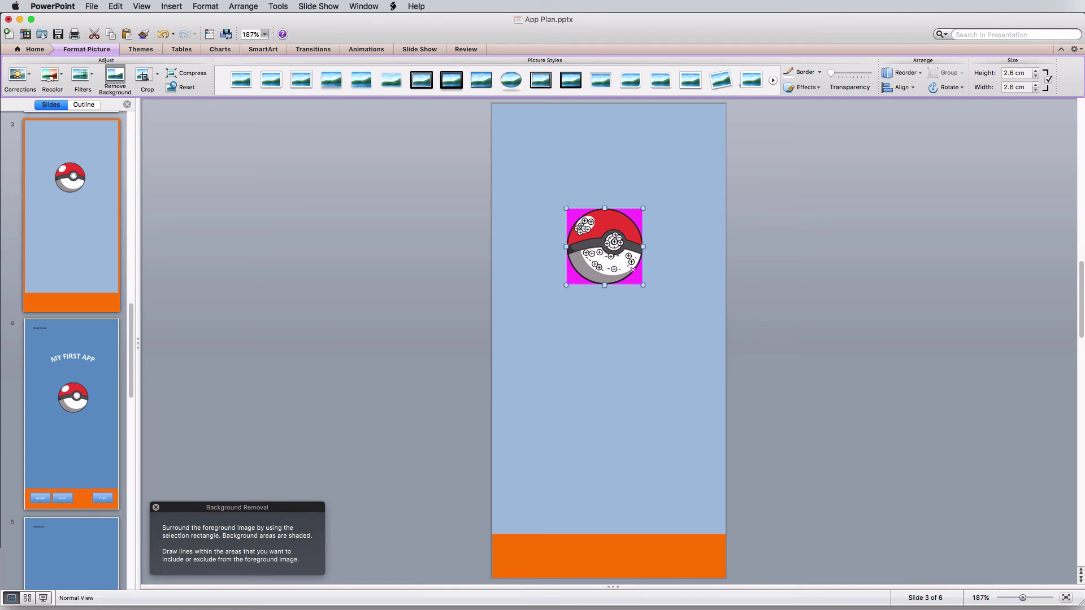
pyautogui.click(634, 303)
# - Refine the ball's background removal by marking more of the white ring around the centre button as foreground
pyautogui.click(618, 244)
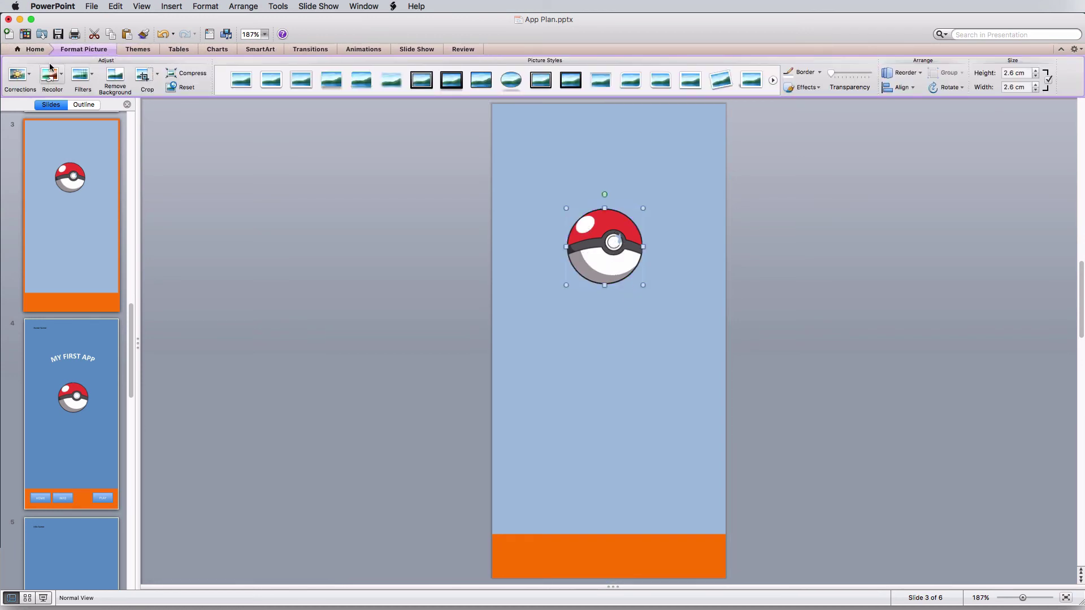
pyautogui.click(115, 78)
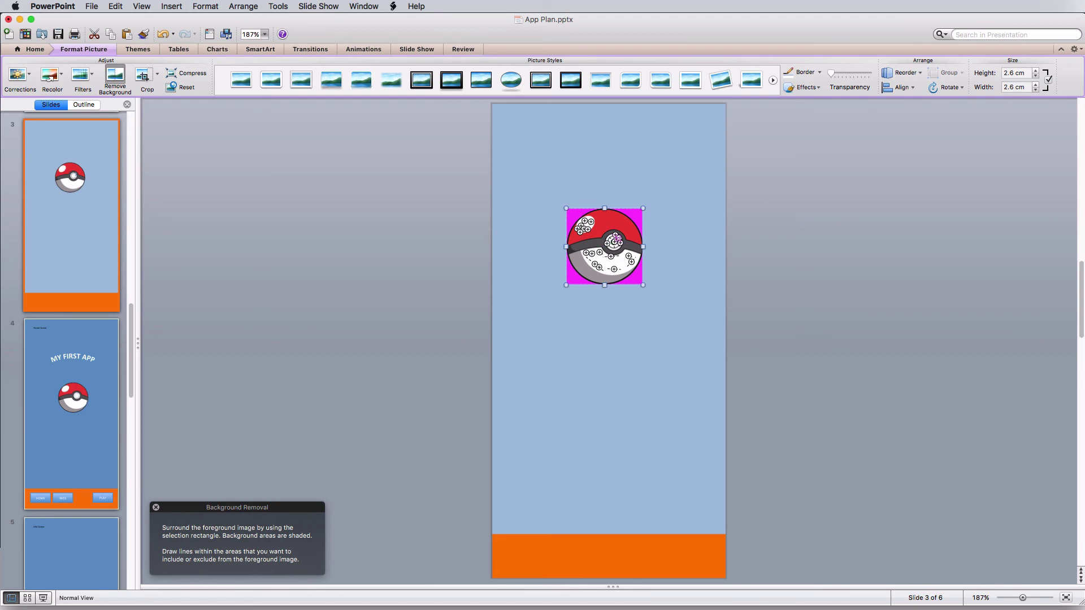
pyautogui.click(619, 242)
pyautogui.moveTo(620, 247); pyautogui.dragTo(616, 237)
pyautogui.click(628, 344)
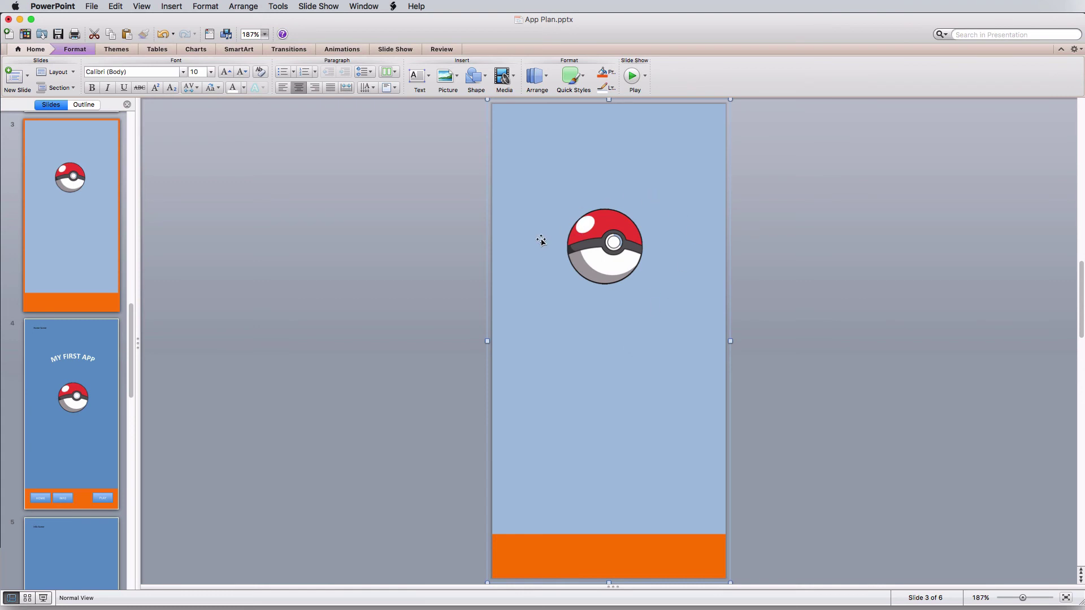
pyautogui.click(397, 256)
# - Save the ball as the PNG picture Ball2.png in the Assets folder of DigitalStudent's First App folder
pyautogui.click(581, 260)
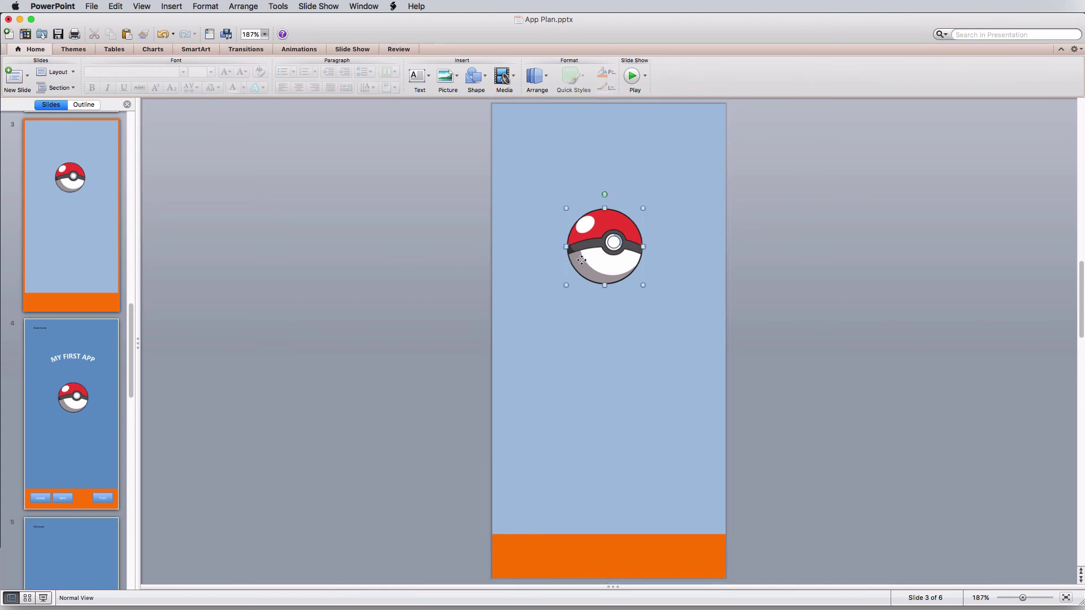
pyautogui.rightClick(588, 263)
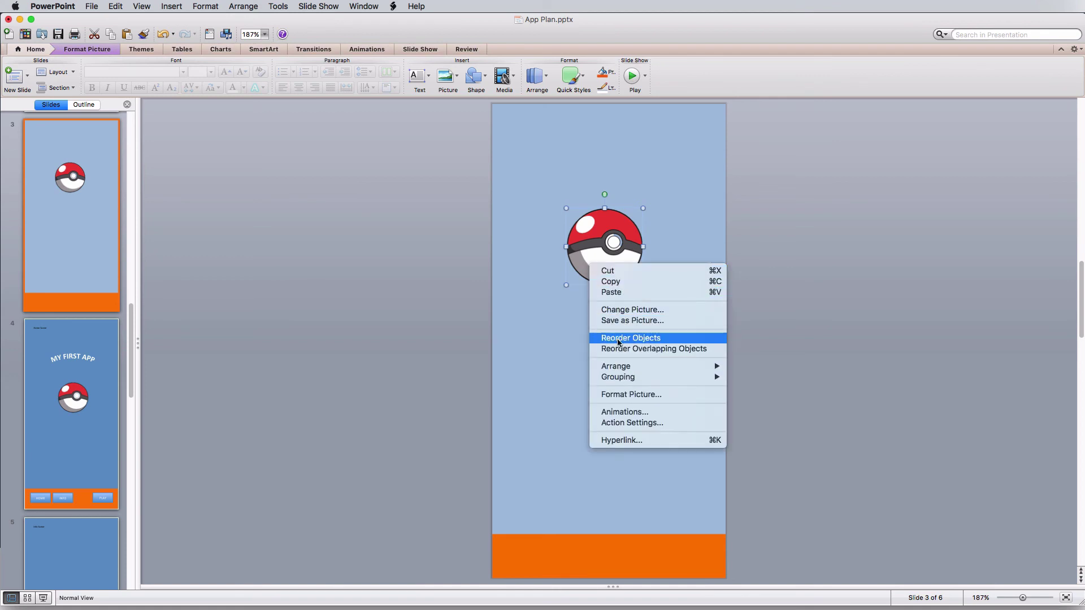
pyautogui.click(615, 322)
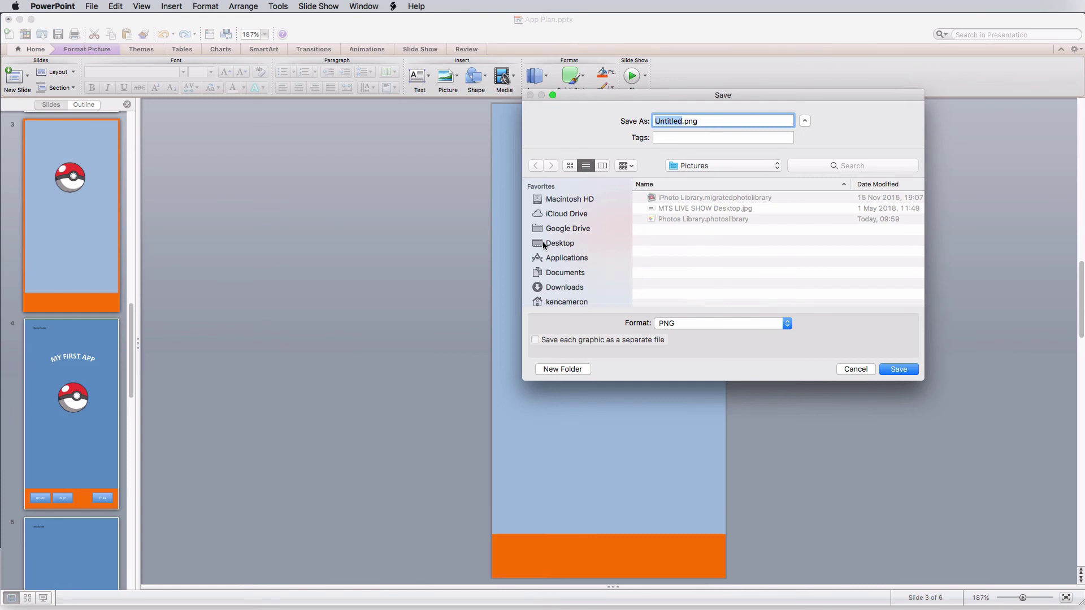
pyautogui.click(542, 244)
pyautogui.doubleClick(646, 207)
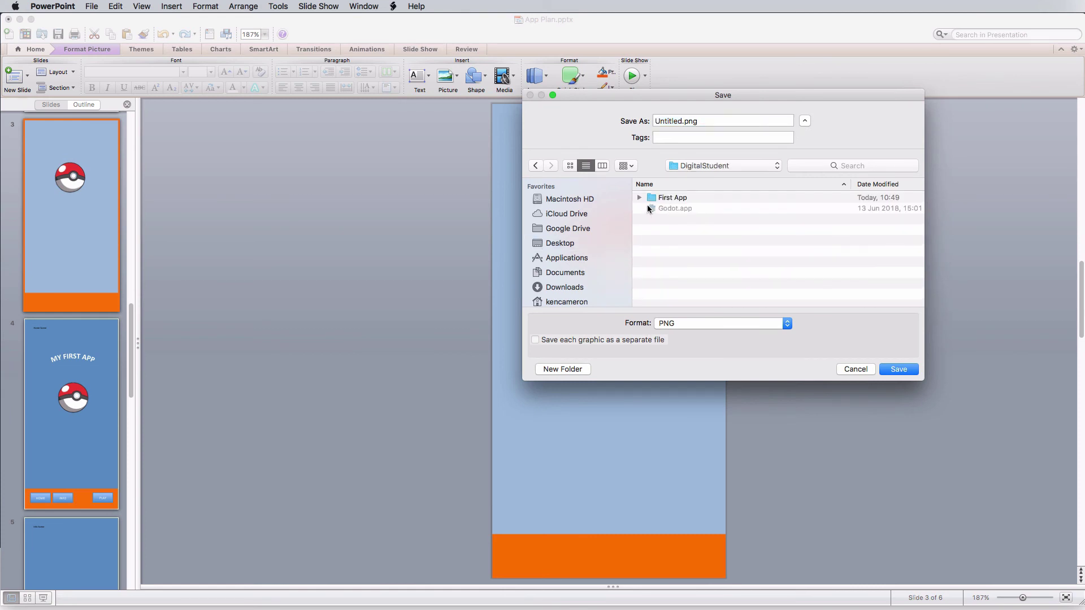
pyautogui.doubleClick(653, 198)
pyautogui.doubleClick(655, 208)
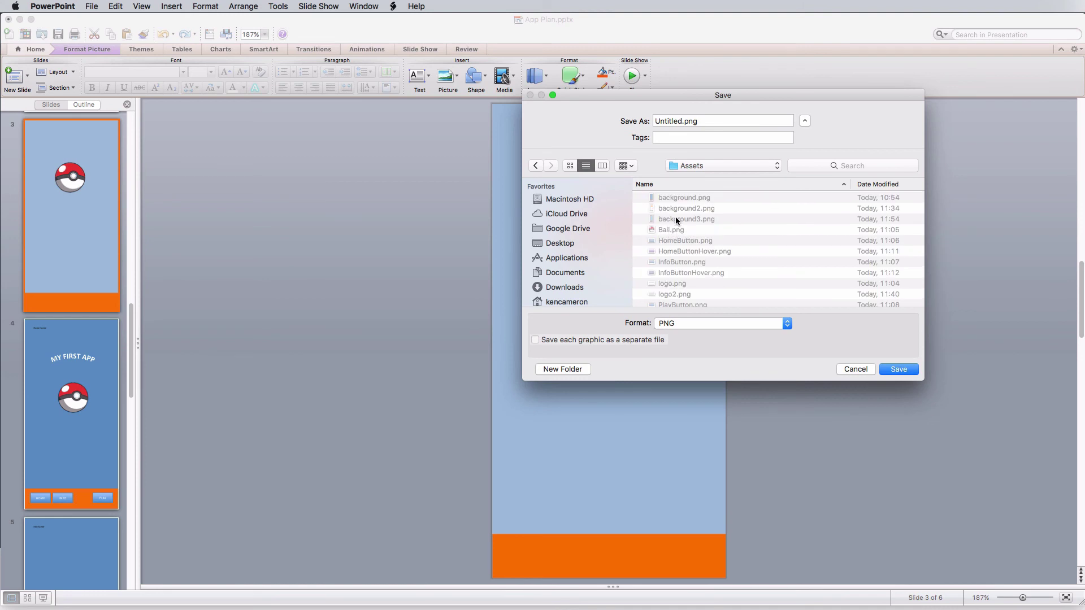
pyautogui.click(667, 229)
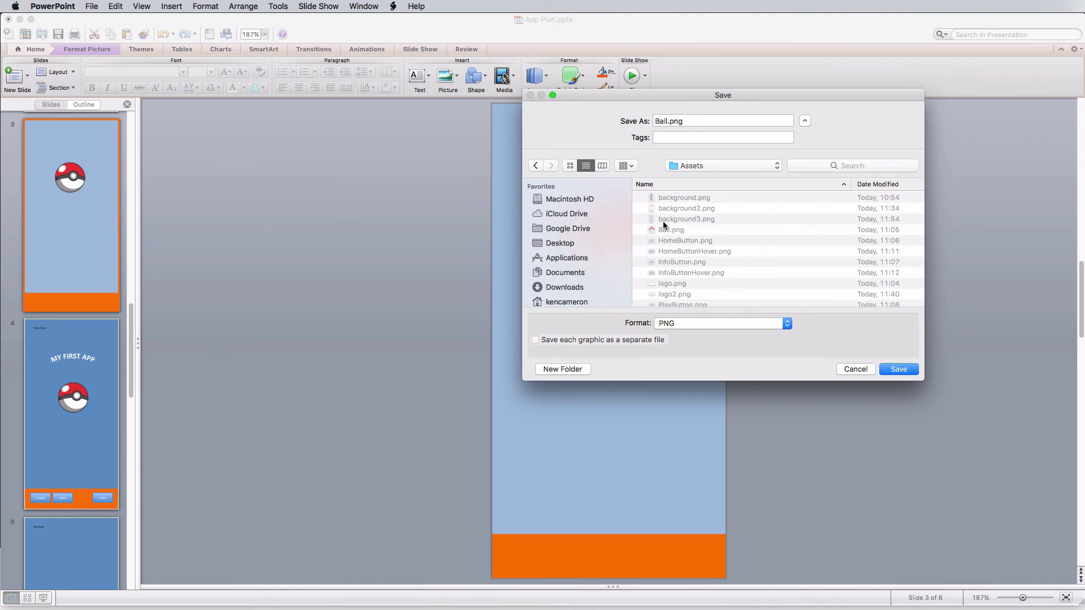
pyautogui.click(667, 121)
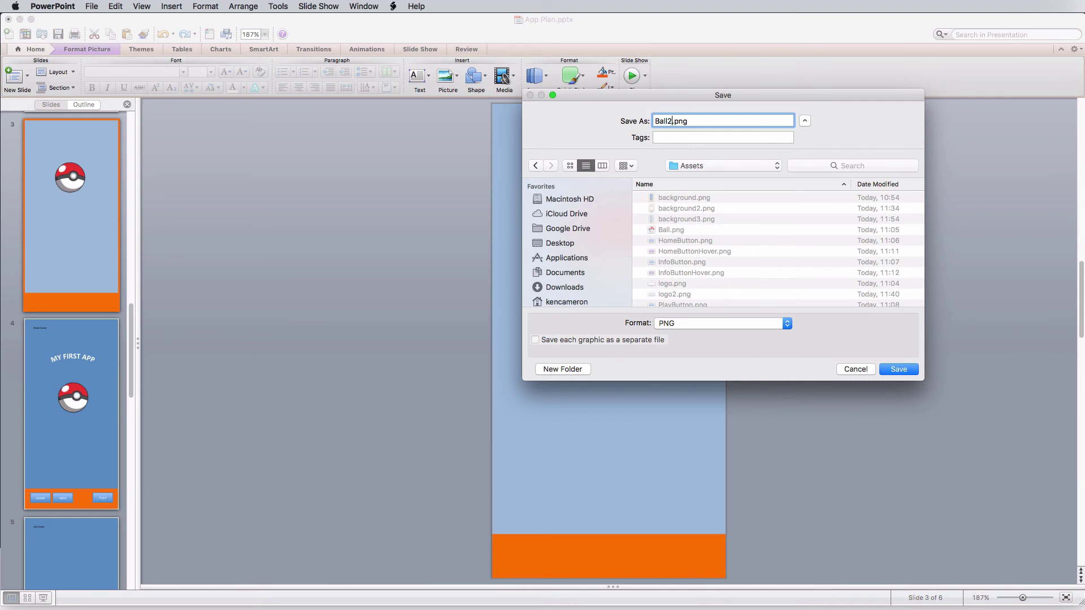
pyautogui.click(903, 370)
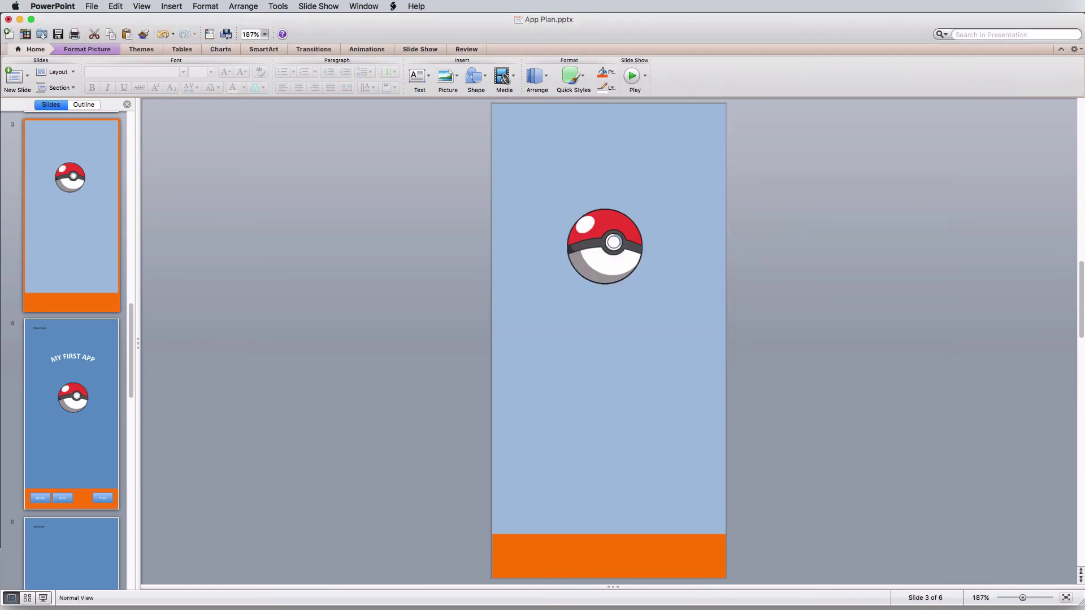
# - Switch to Finder, view Ball2.png from the First App Assets folder in Preview, and return to PowerPoint
pyautogui.click(1046, 192)
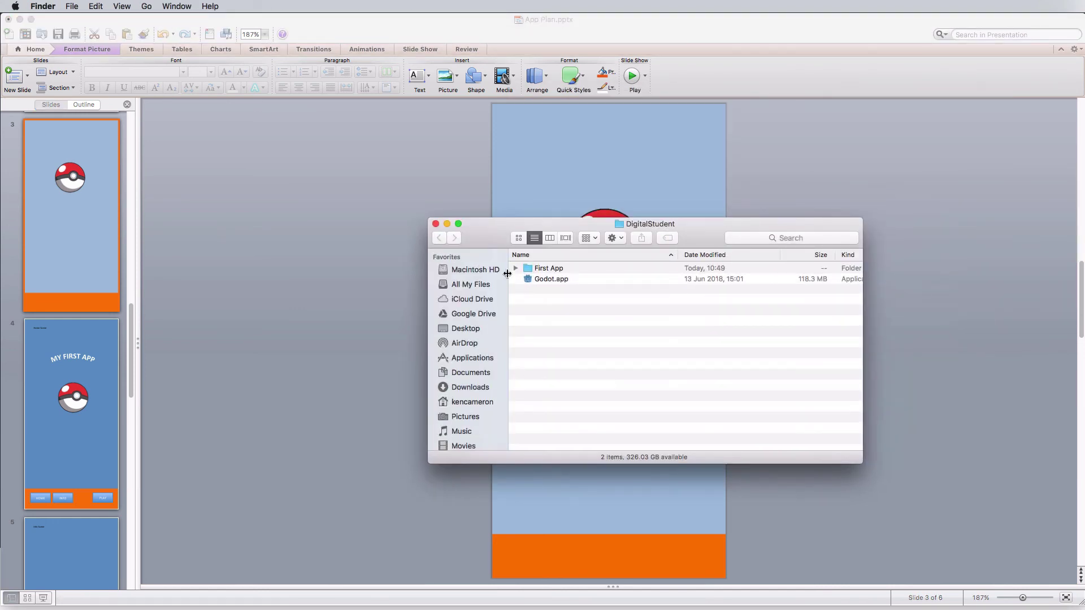
pyautogui.doubleClick(528, 269)
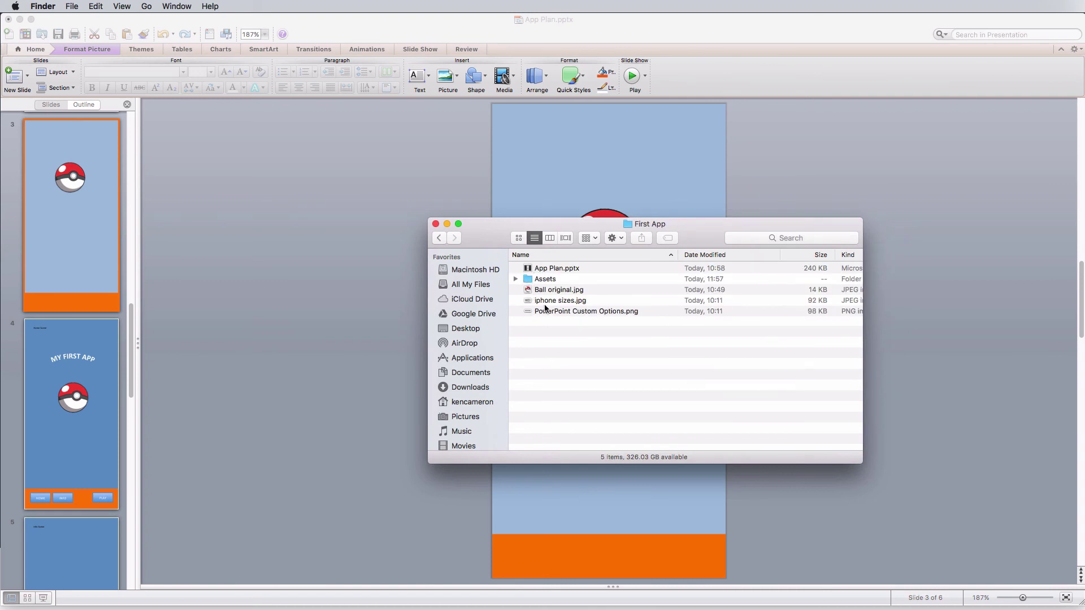
pyautogui.doubleClick(530, 279)
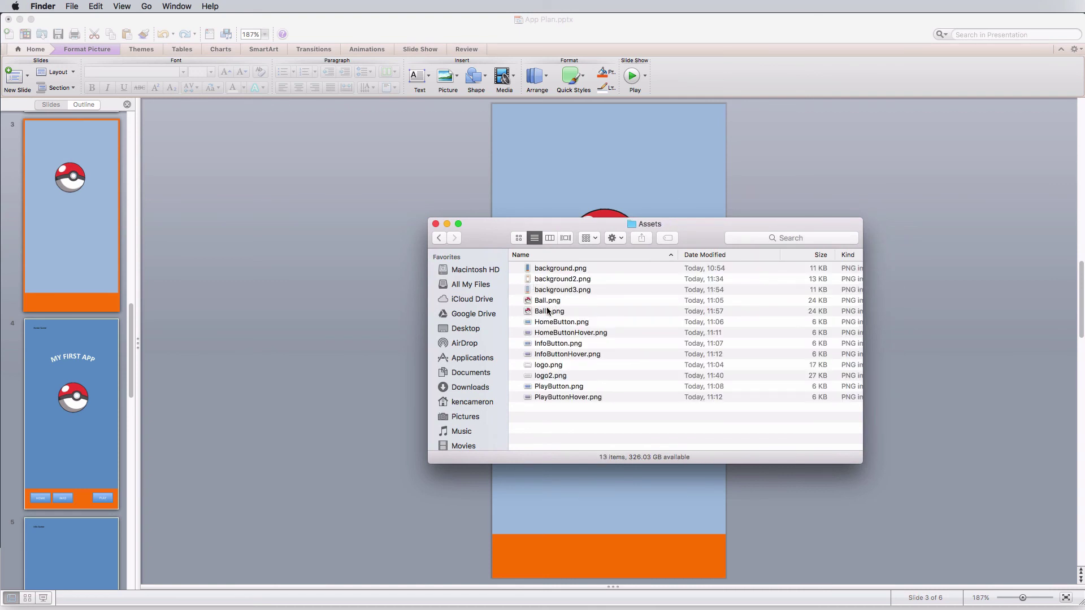
pyautogui.doubleClick(542, 312)
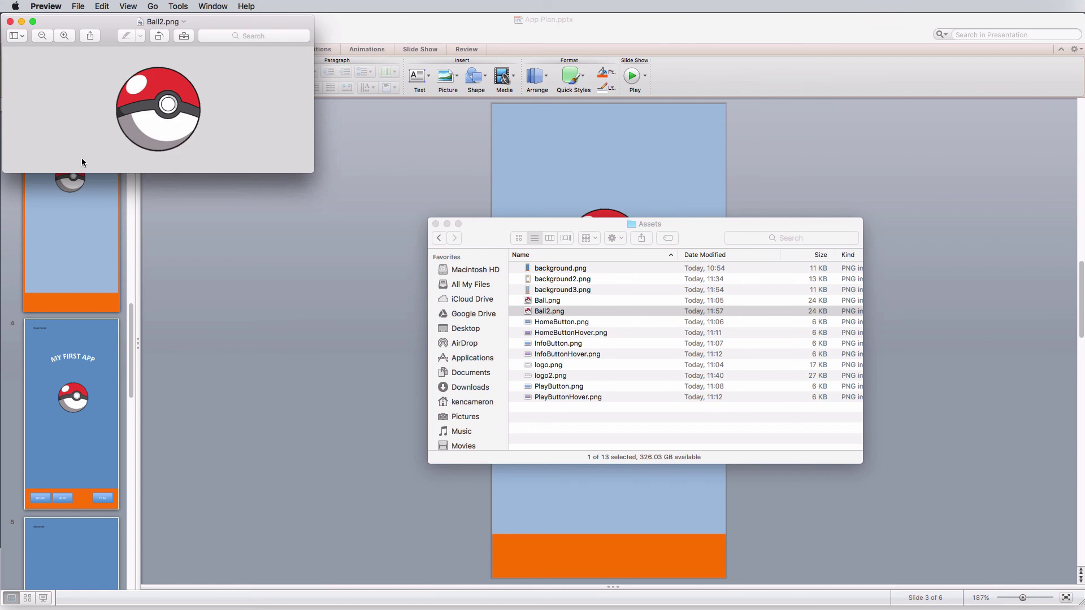
pyautogui.click(10, 22)
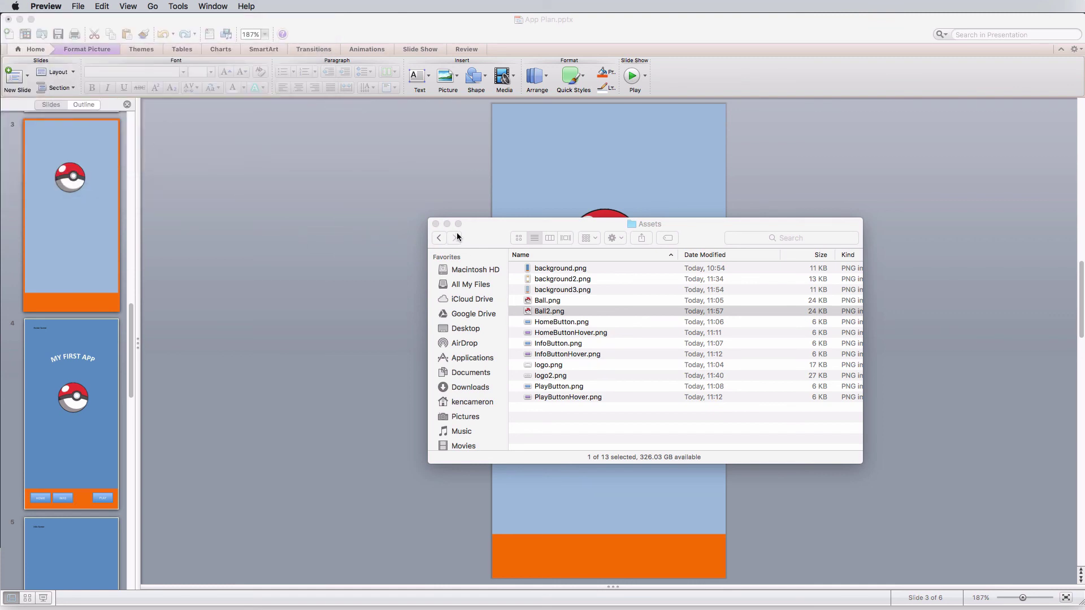
pyautogui.click(435, 224)
pyautogui.click(610, 275)
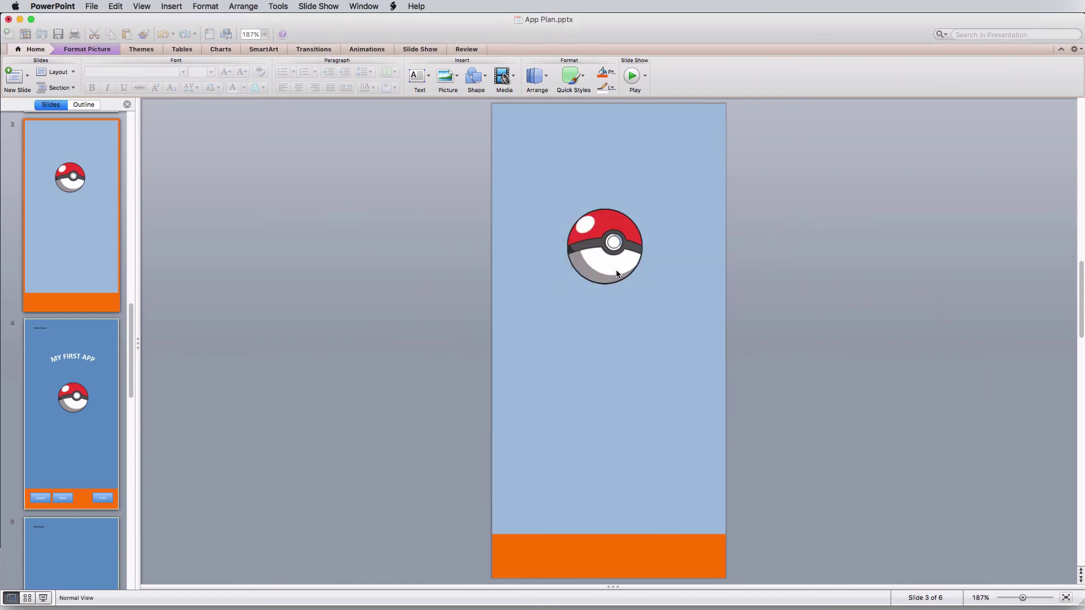
# - Reopen the ball's background removal at 400% zoom and mark the remaining part of the centre button's ring as foreground to keep
pyautogui.click(608, 276)
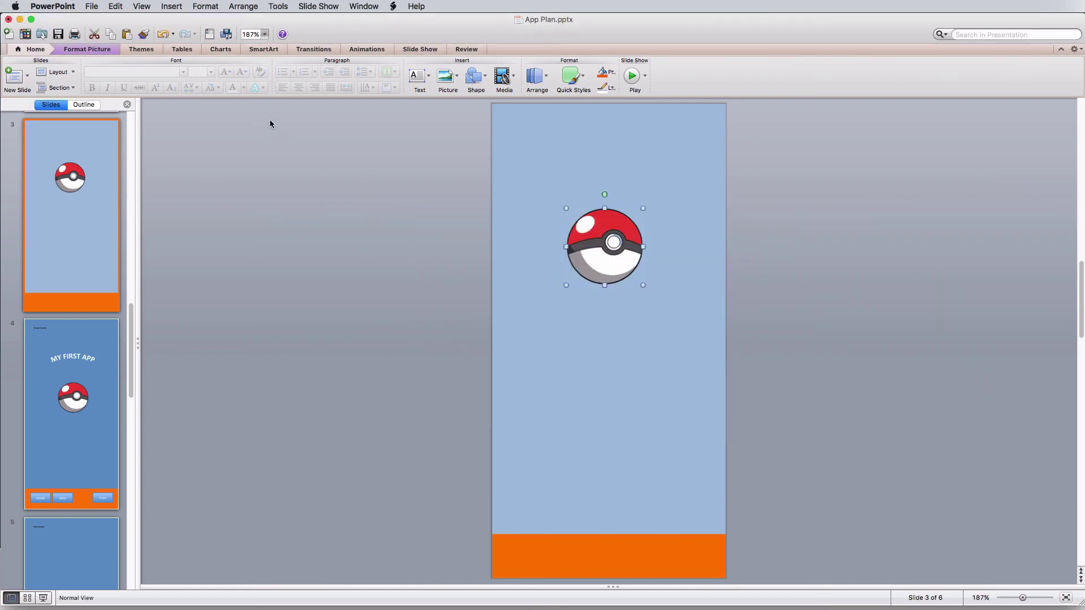
pyautogui.click(87, 49)
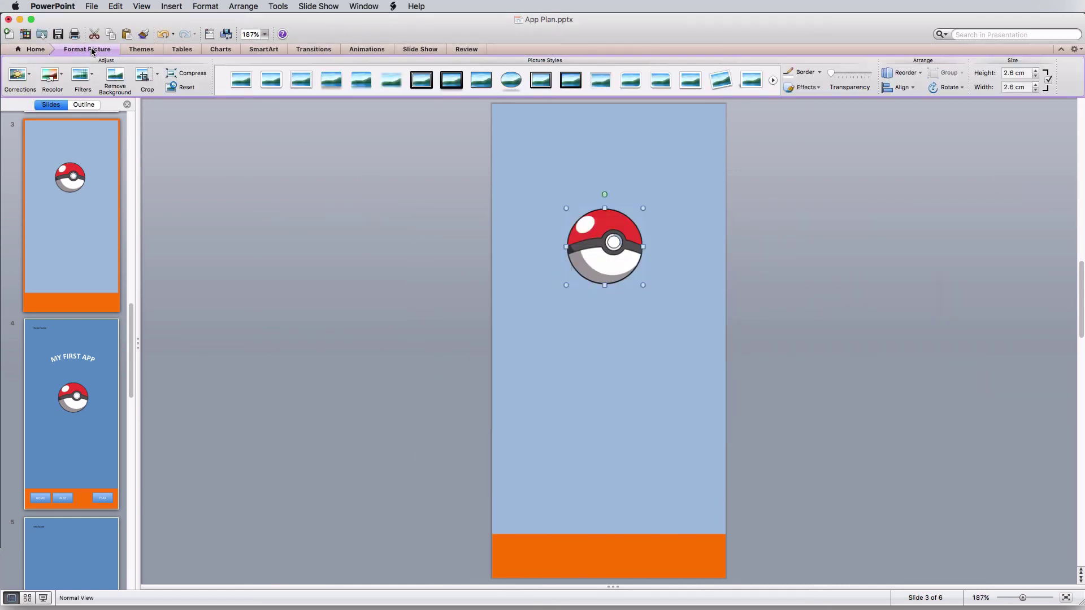
pyautogui.click(116, 77)
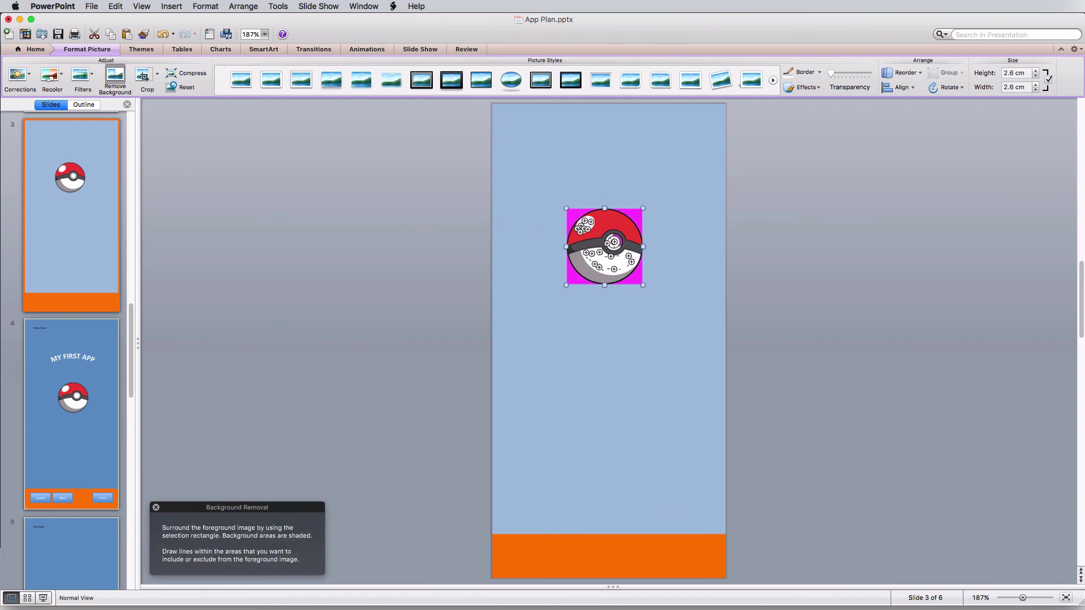
pyautogui.moveTo(1025, 603); pyautogui.dragTo(1060, 598)
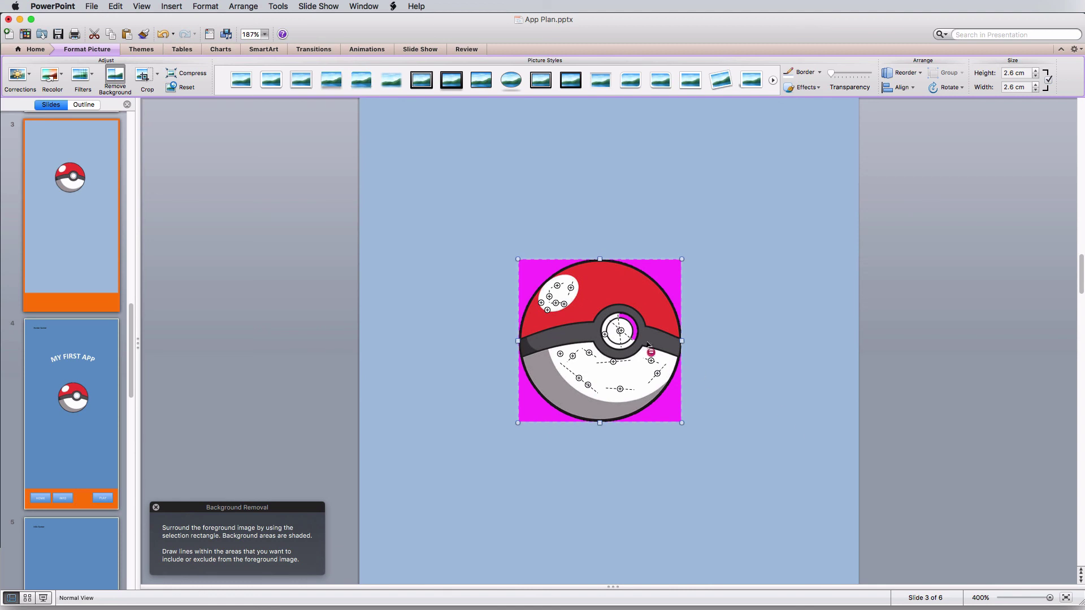
pyautogui.moveTo(637, 335); pyautogui.dragTo(634, 330)
pyautogui.click(466, 323)
# - Save the corrected ball as a PNG picture in the First App Assets folder, replacing the existing Ball2.png
pyautogui.rightClick(571, 367)
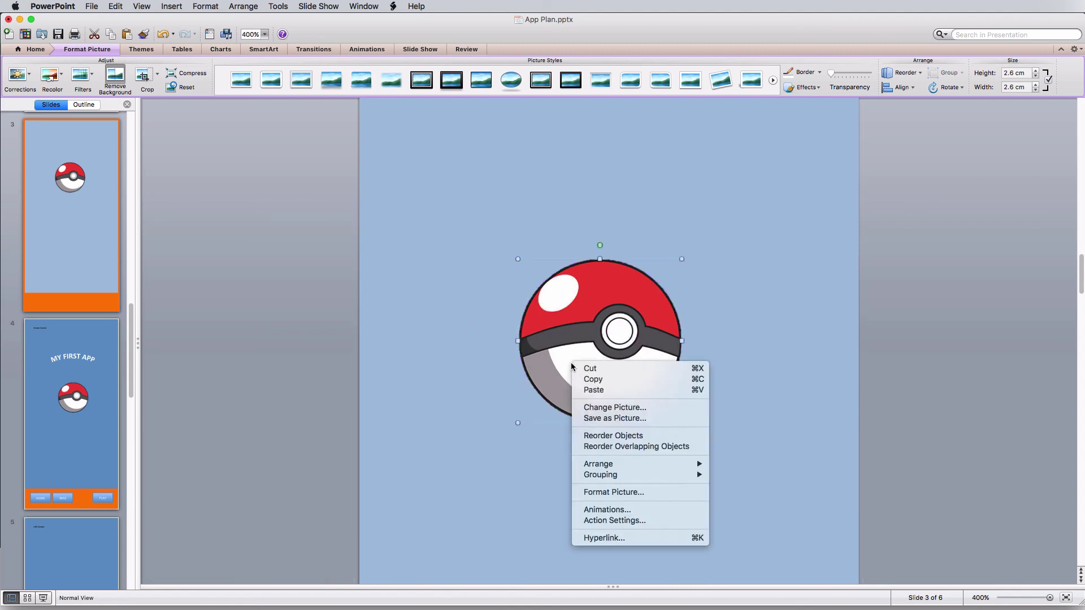
pyautogui.click(612, 419)
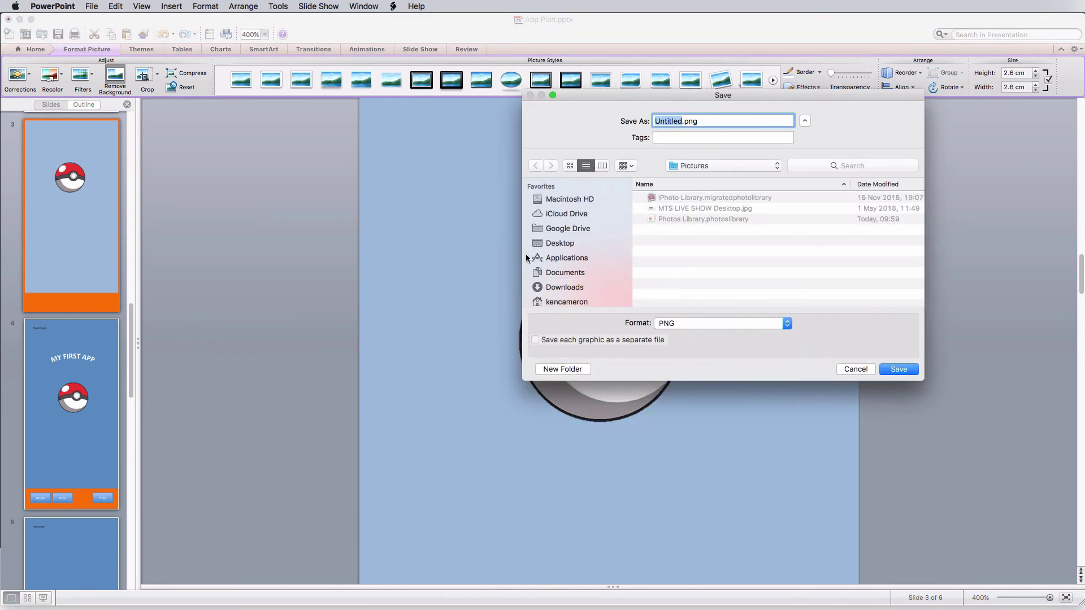
pyautogui.click(540, 243)
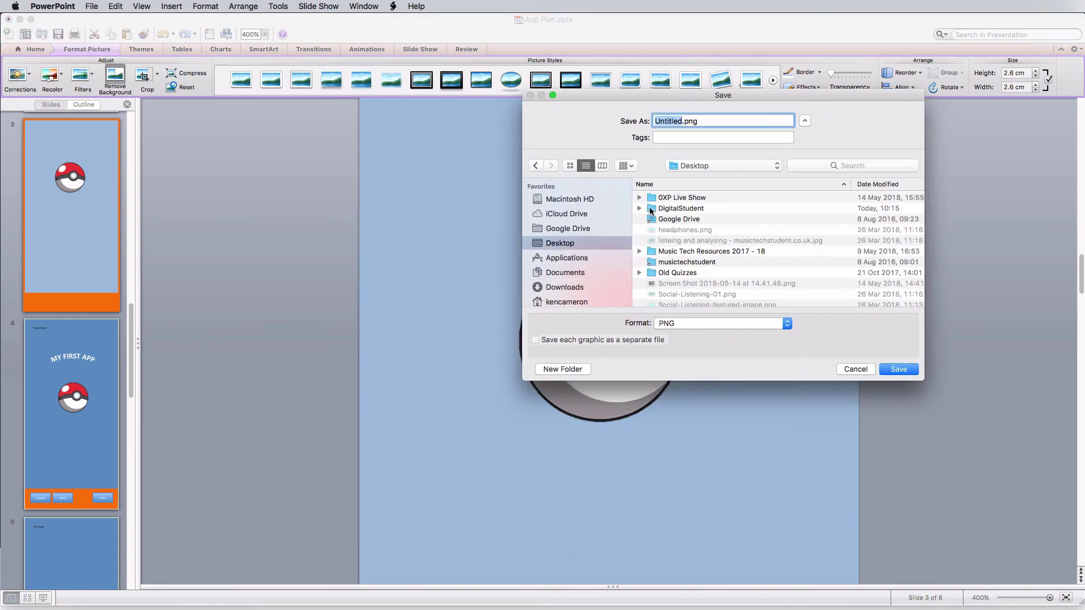
pyautogui.doubleClick(650, 209)
pyautogui.doubleClick(650, 198)
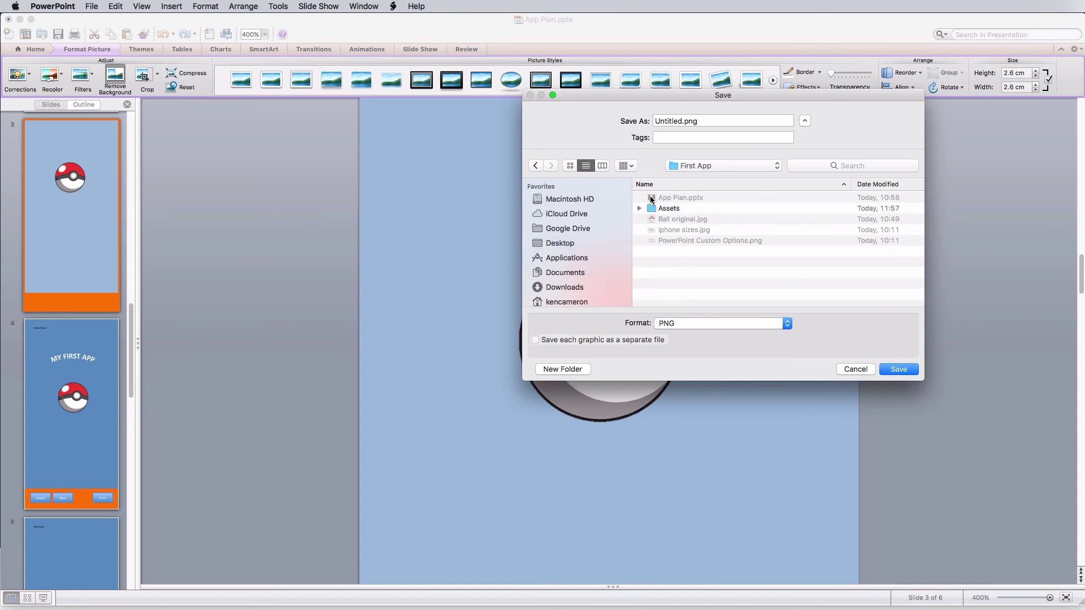
pyautogui.doubleClick(652, 208)
pyautogui.click(652, 241)
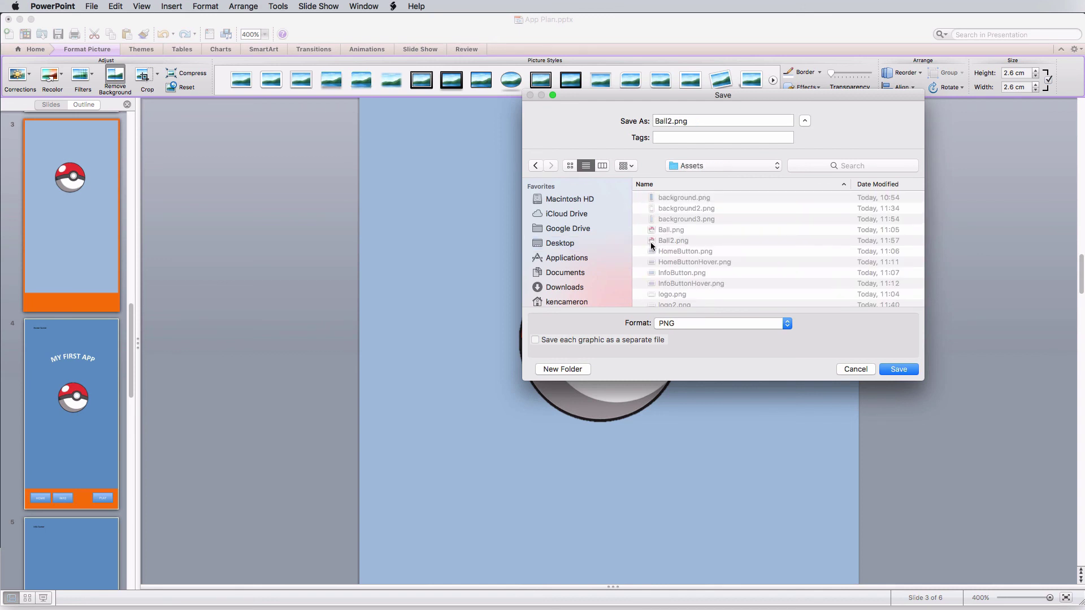
pyautogui.click(899, 369)
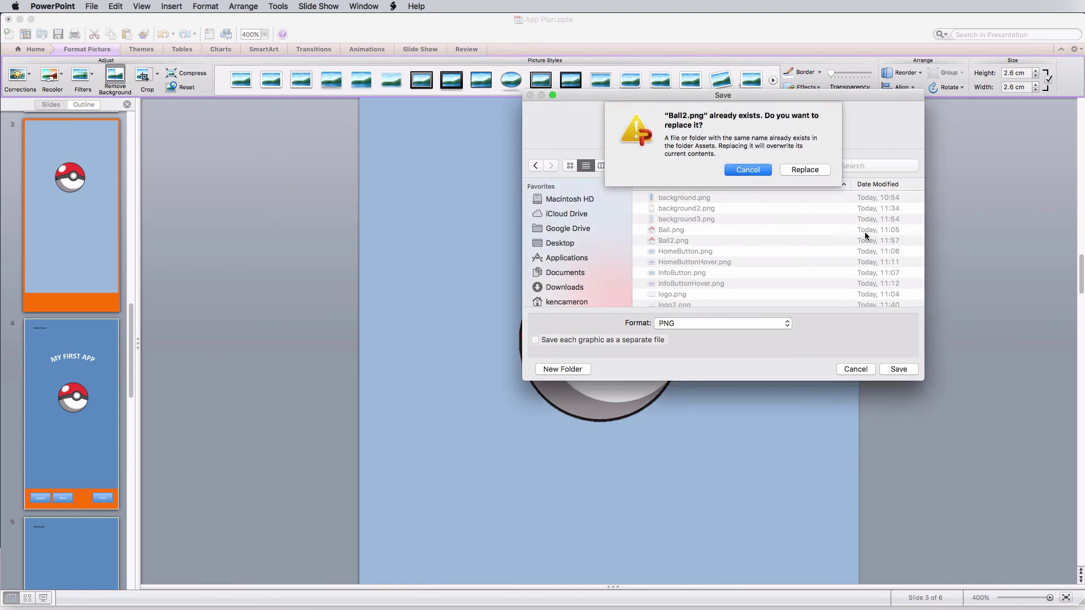
pyautogui.click(800, 171)
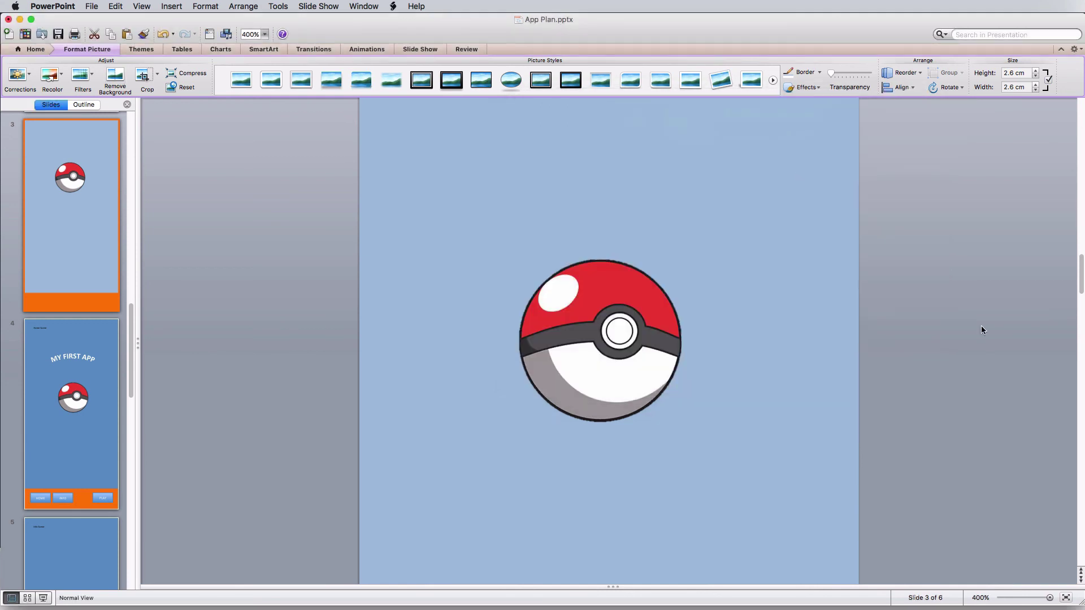
# - Switch to Finder, check the re-saved Ball2.png from First App's Assets folder in Preview, and return to PowerPoint
pyautogui.press('super+Tab')
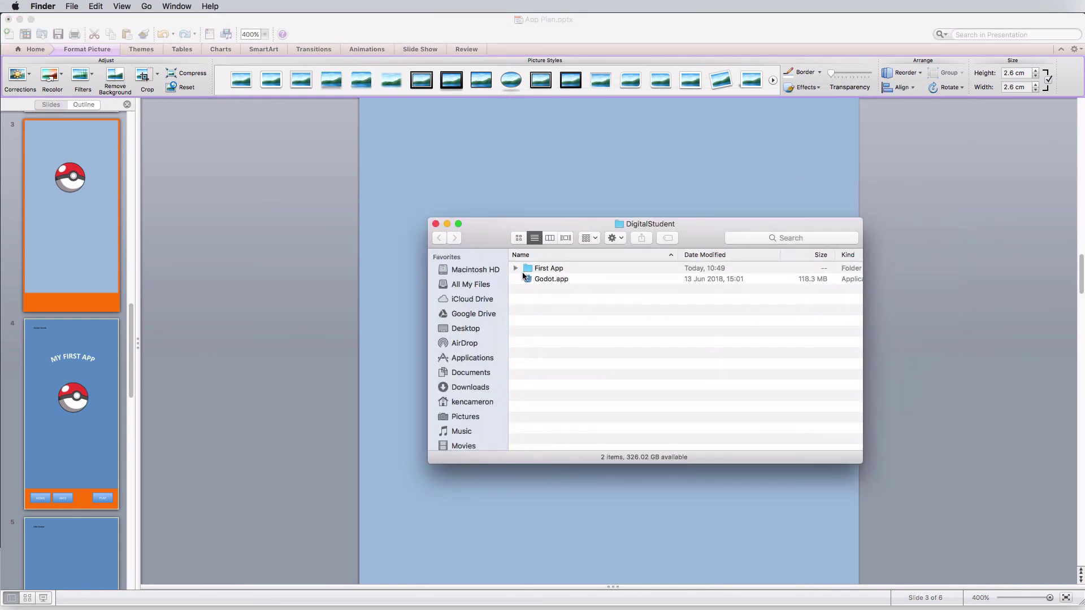
pyautogui.doubleClick(530, 270)
pyautogui.doubleClick(529, 279)
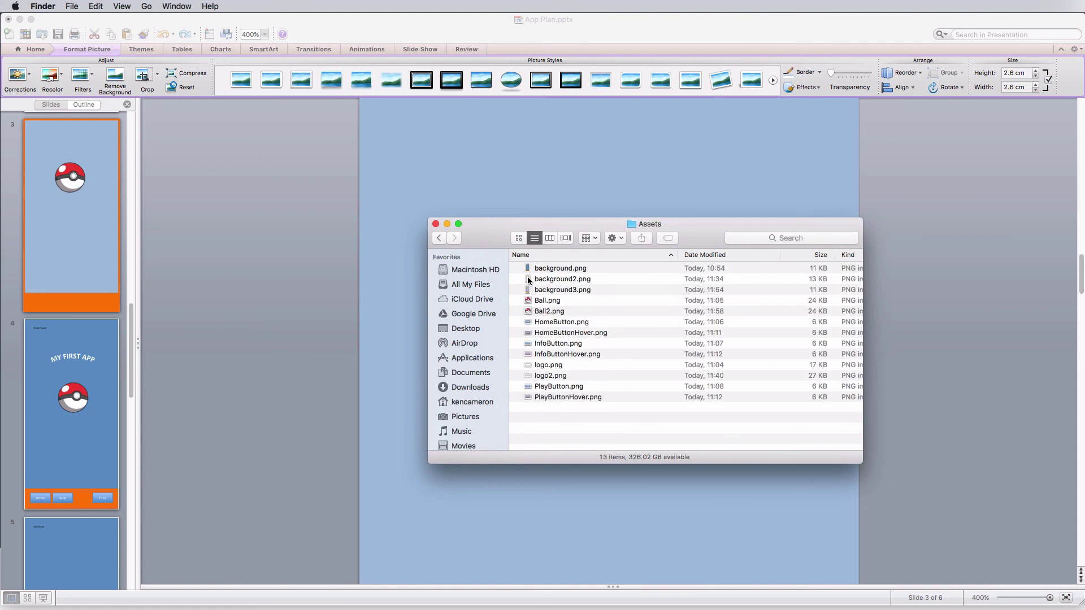
pyautogui.doubleClick(545, 312)
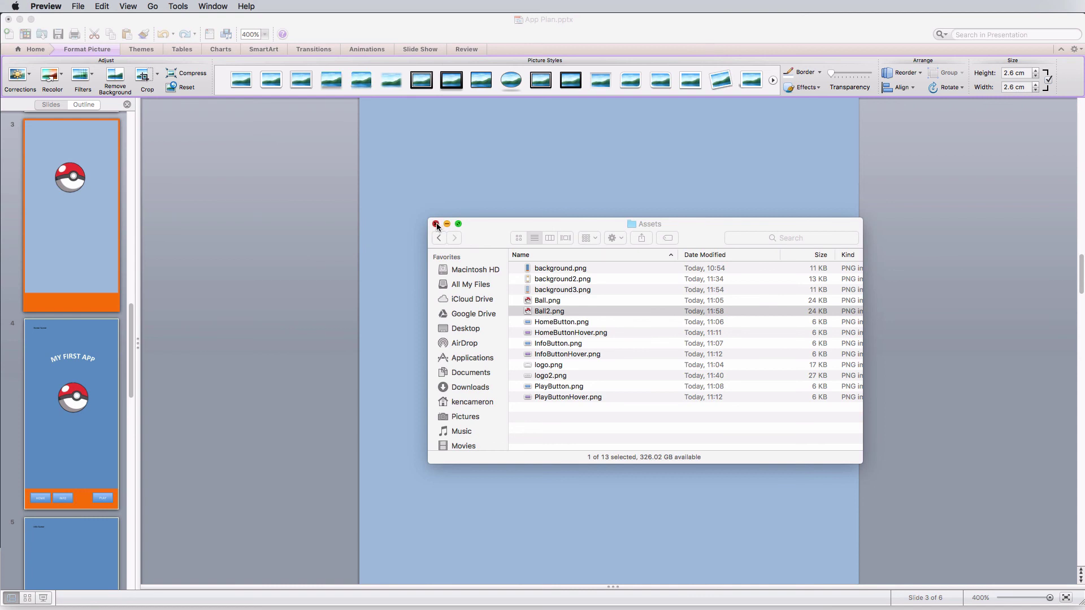
pyautogui.click(435, 224)
pyautogui.click(95, 368)
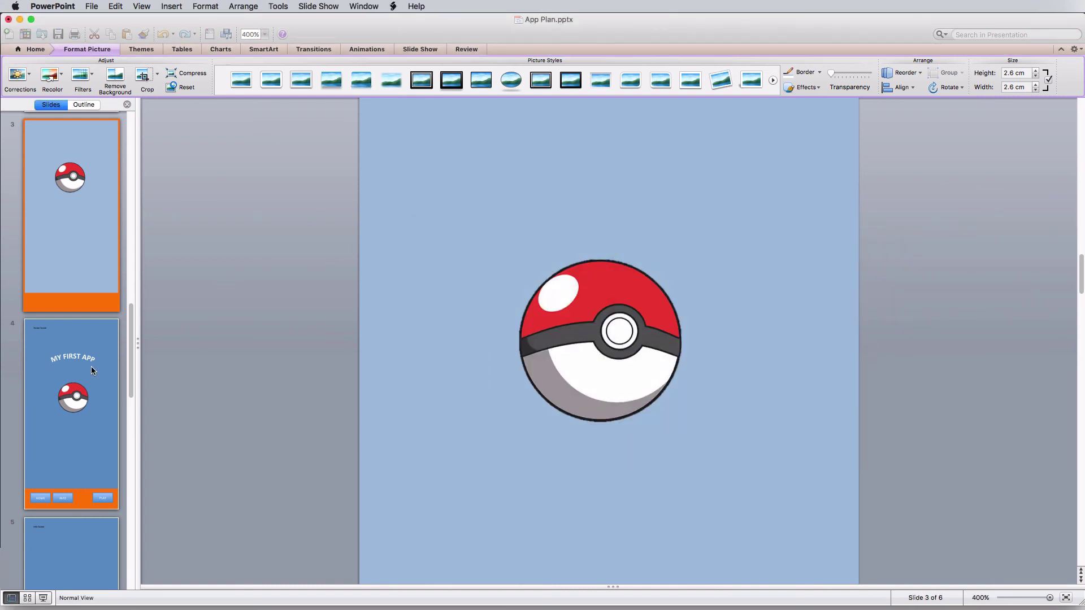
# - On the Home Scene slide, examine the Transform text effects available for the curved MY FIRST APP title without changing it
pyautogui.click(97, 367)
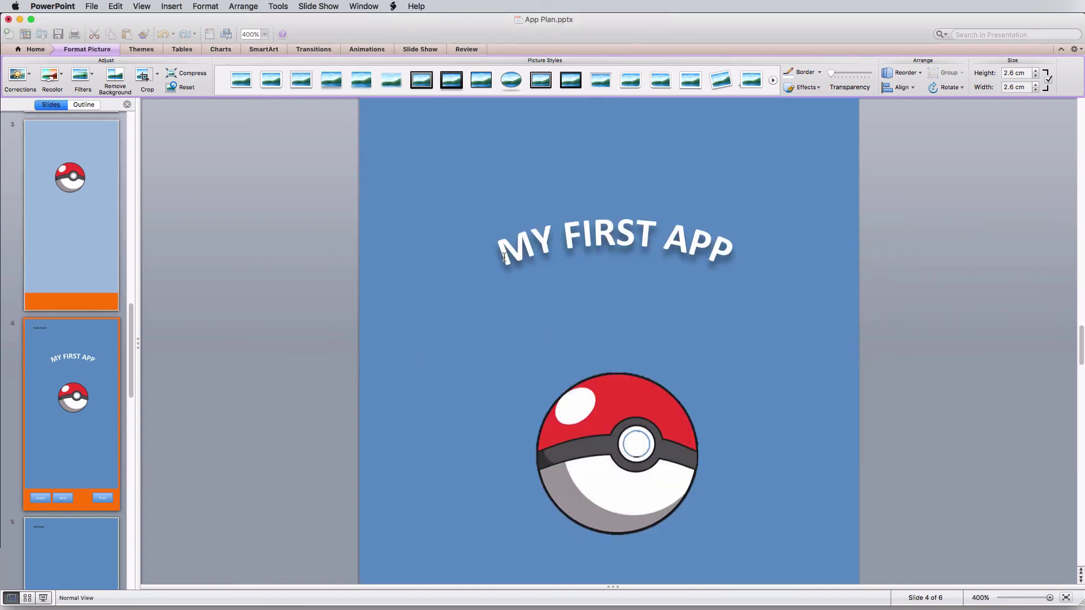
pyautogui.click(547, 251)
pyautogui.click(547, 251)
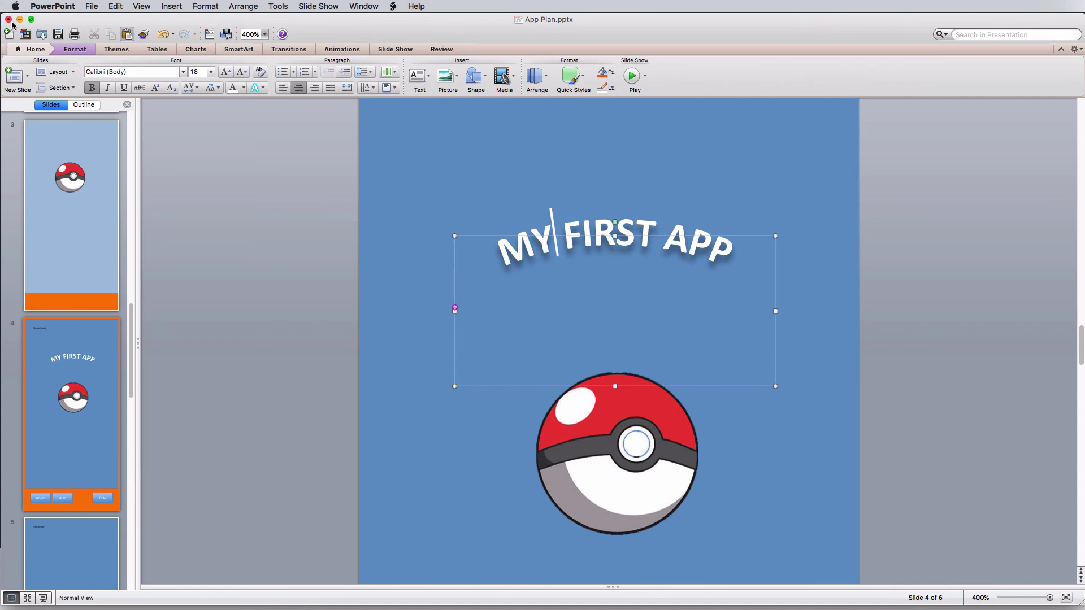
pyautogui.click(75, 49)
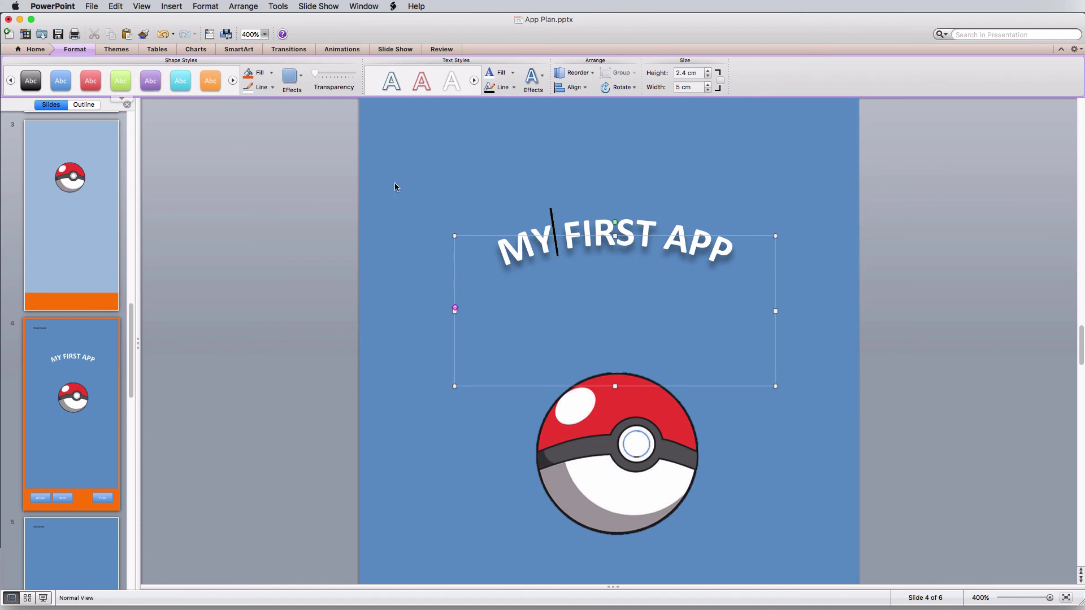
pyautogui.click(532, 78)
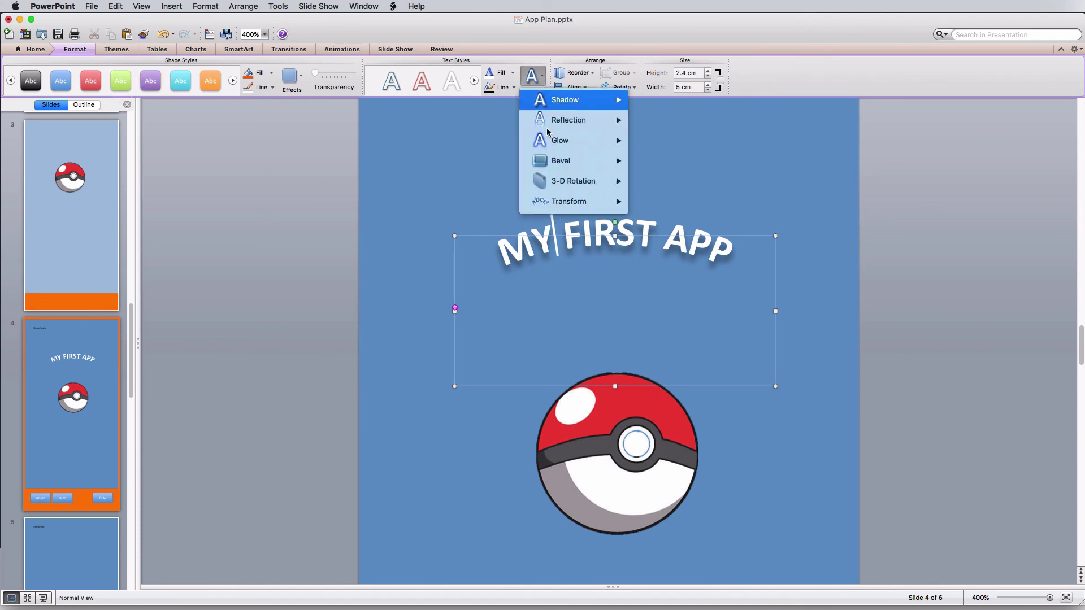
pyautogui.moveTo(577, 208)
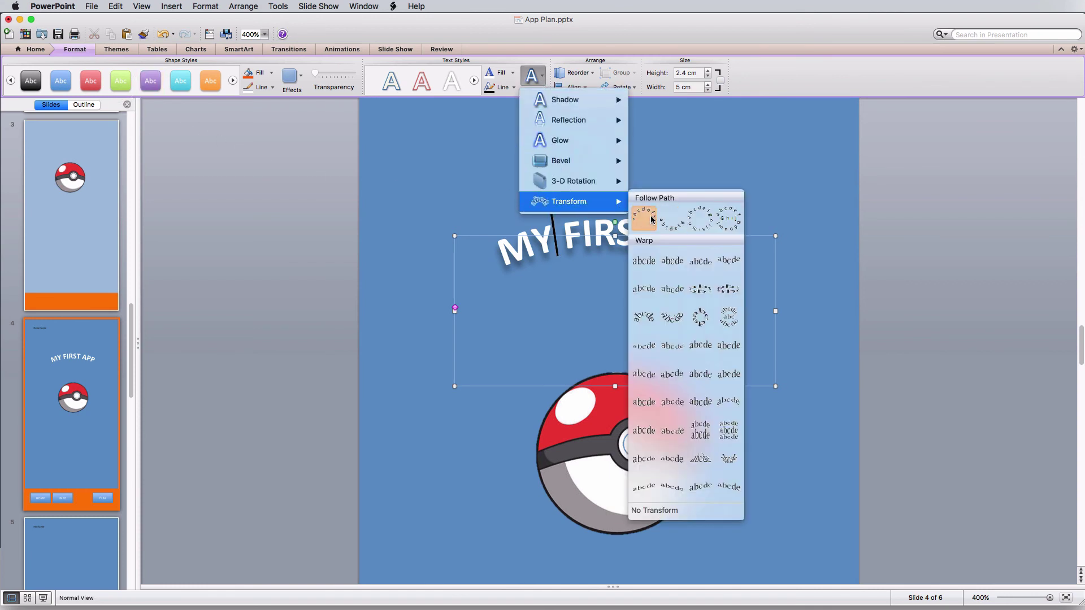
pyautogui.click(968, 244)
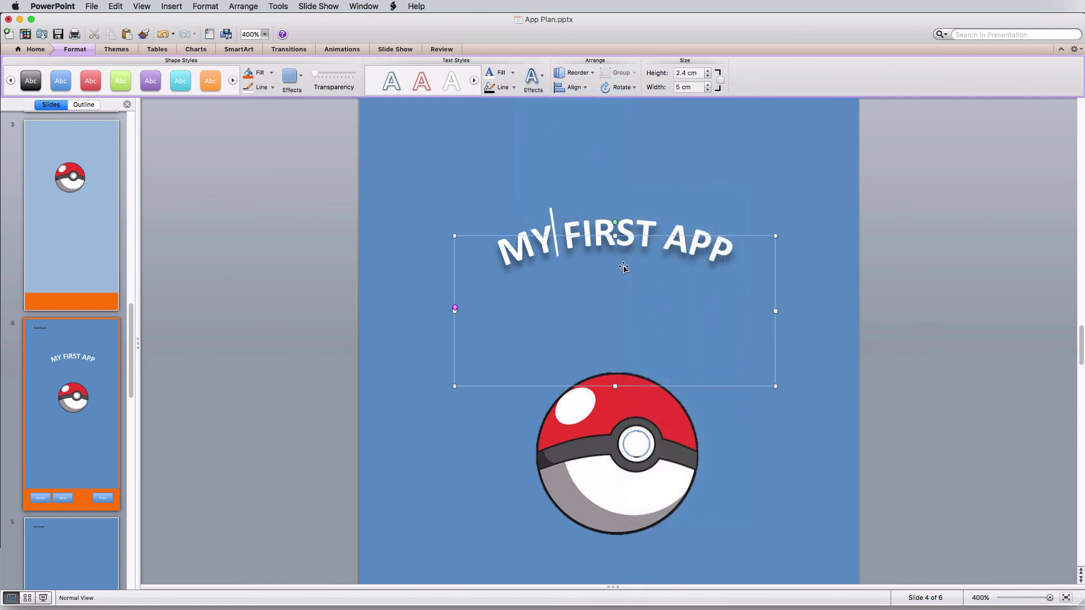
# - Look at the Save as Picture option for the MY FIRST APP title, and deselect the title without saving
pyautogui.rightClick(480, 237)
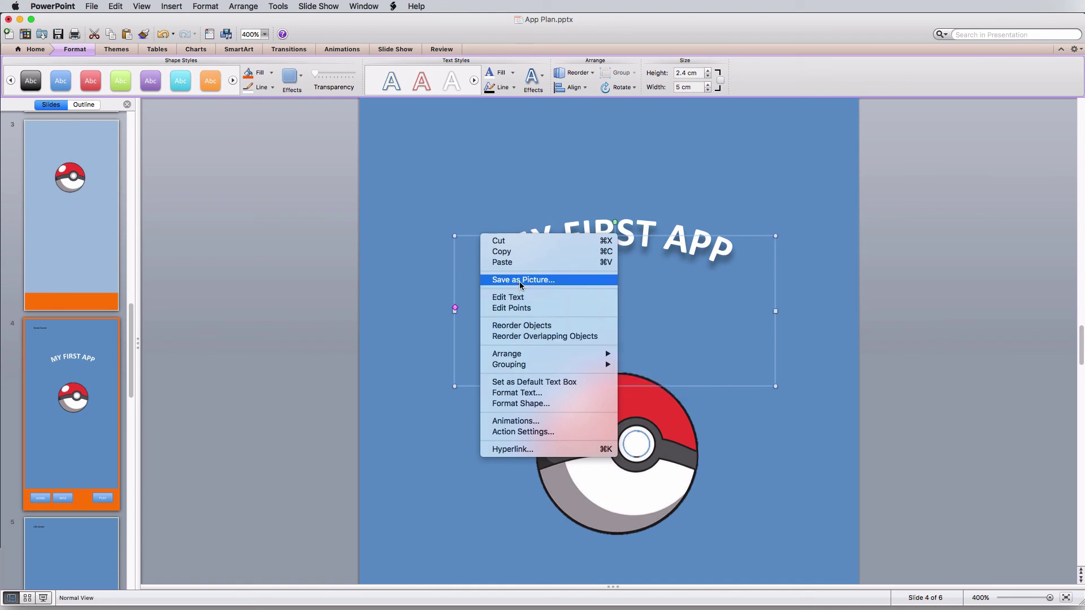
pyautogui.click(309, 276)
pyautogui.click(304, 281)
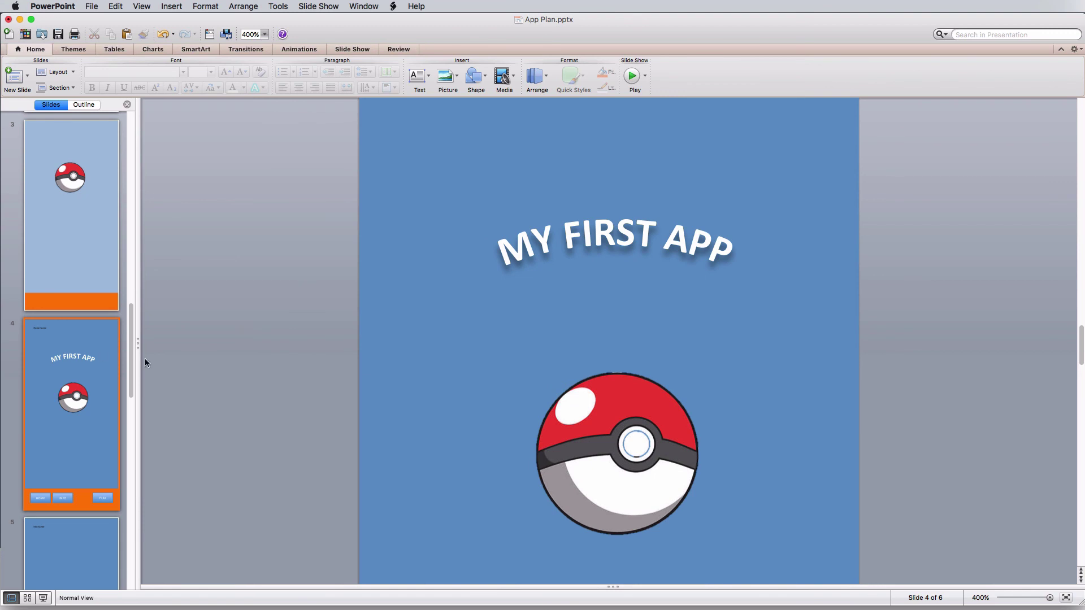
# - Zoom out to 170% to view the whole Home Scene slide, and show the Master Scene slide with its navigation buttons
pyautogui.click(37, 258)
pyautogui.click(66, 463)
pyautogui.moveTo(1049, 601); pyautogui.dragTo(1021, 600)
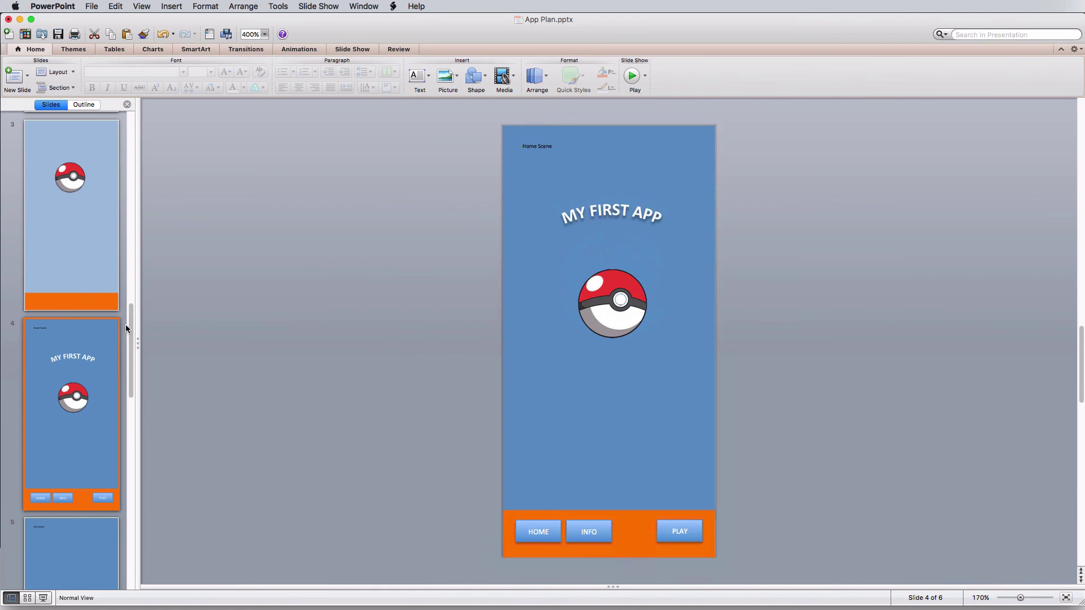
pyautogui.moveTo(128, 328); pyautogui.dragTo(133, 249)
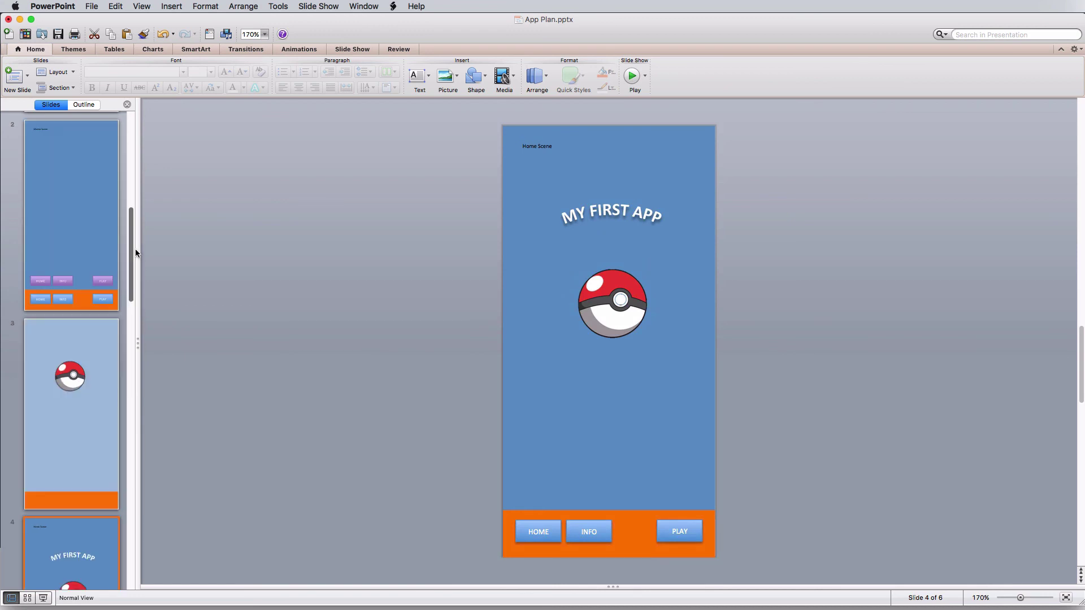
pyautogui.click(81, 251)
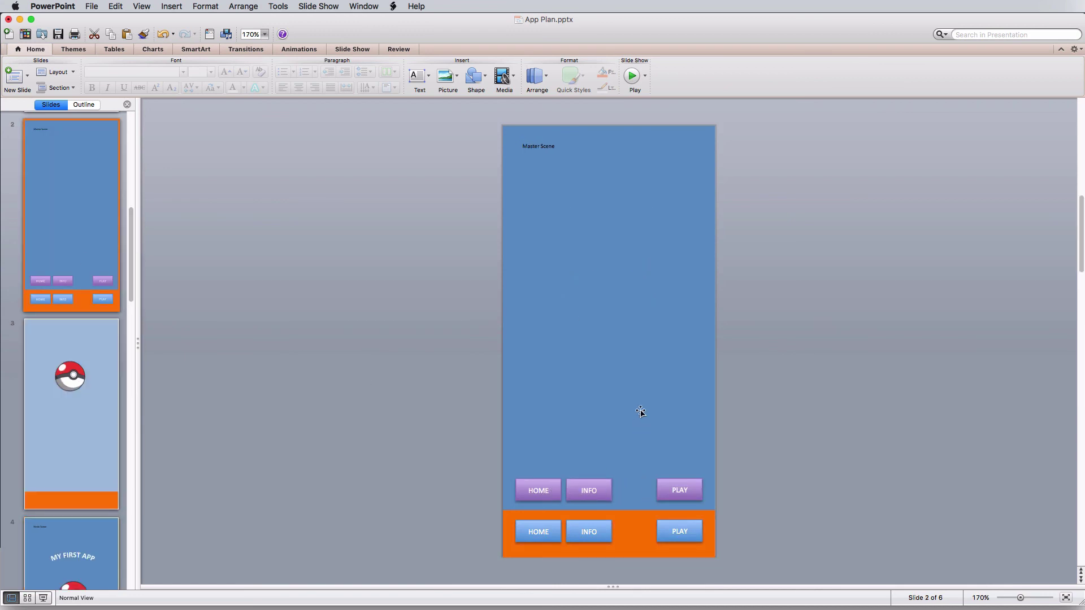